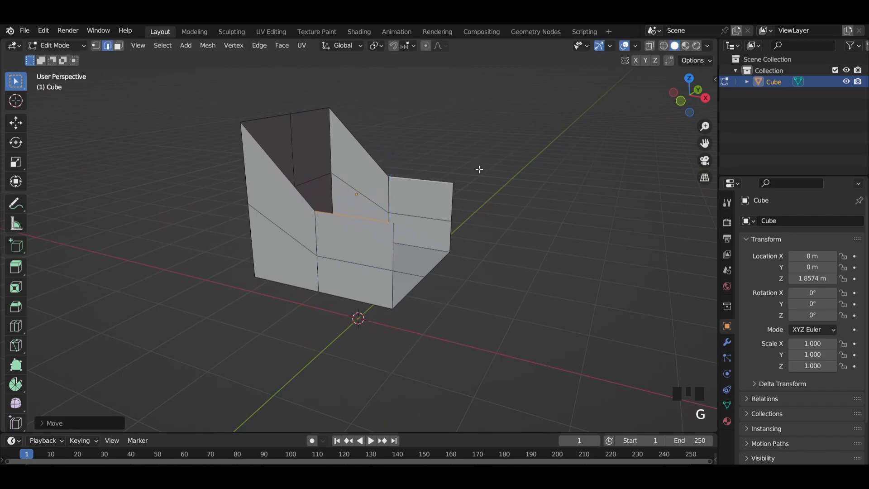
Move the selected armrest edges backward along the global X axis and add a level 2 Subdivision Surface modifier to the chair
{"action": "key", "text": "x"}
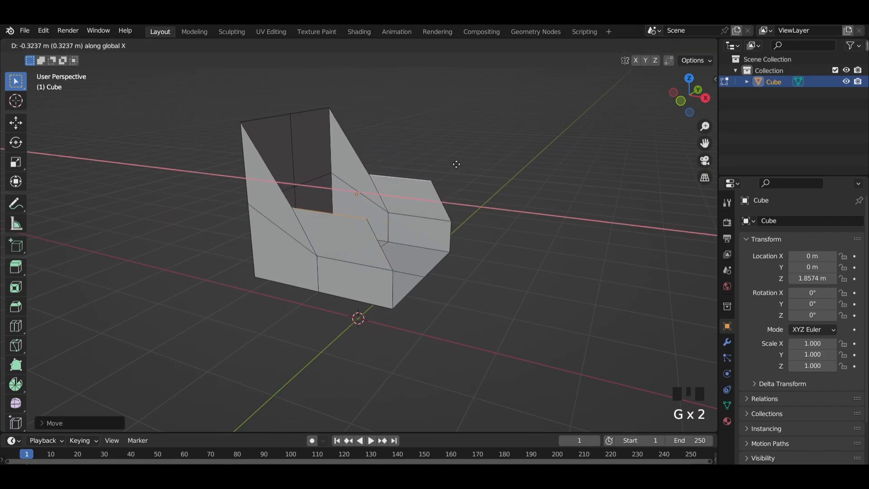
{"action": "left_click", "coordinate": [469, 161]}
{"action": "key", "text": "Tab"}
{"action": "middle_click_drag", "start_coordinate": [496, 164], "coordinate": [453, 168]}
{"action": "key", "text": "ctrl+2"}
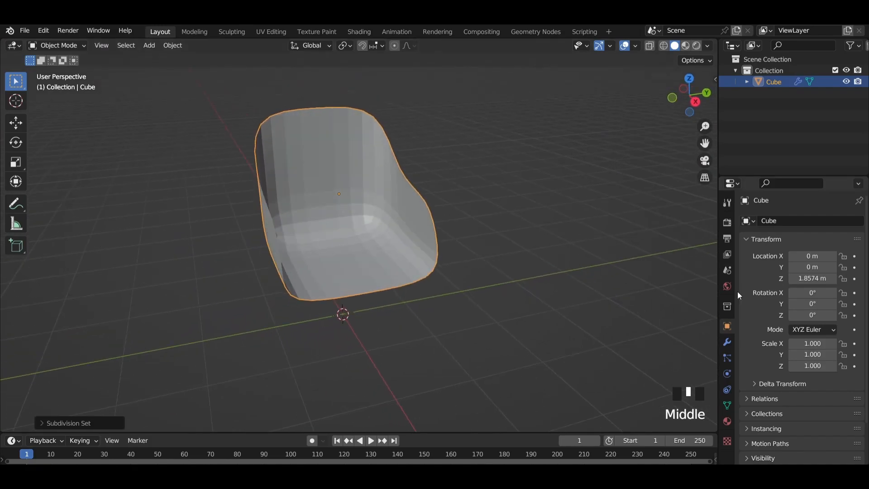
Add a Solidify modifier to the chair shell after the subdivision
{"action": "left_click", "coordinate": [728, 343]}
{"action": "left_click", "coordinate": [775, 221]}
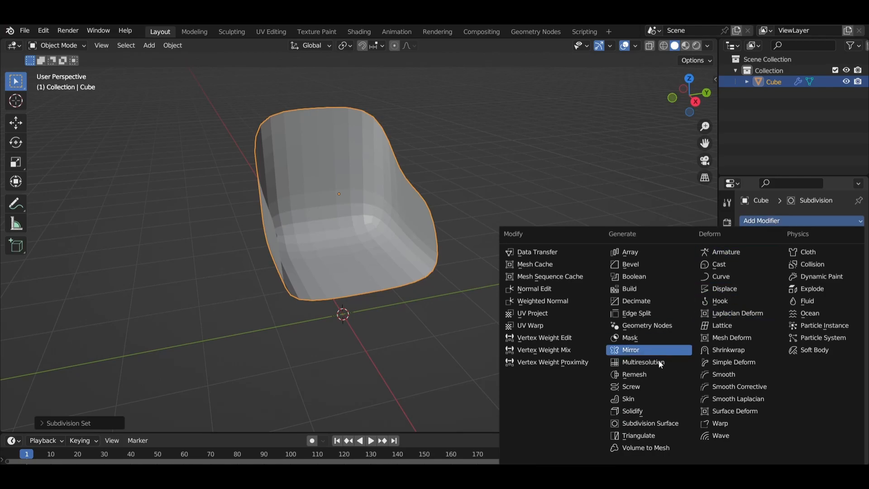
{"action": "left_click", "coordinate": [642, 410]}
{"action": "scroll", "coordinate": [783, 363], "scroll_direction": "down", "scroll_amount": 2}
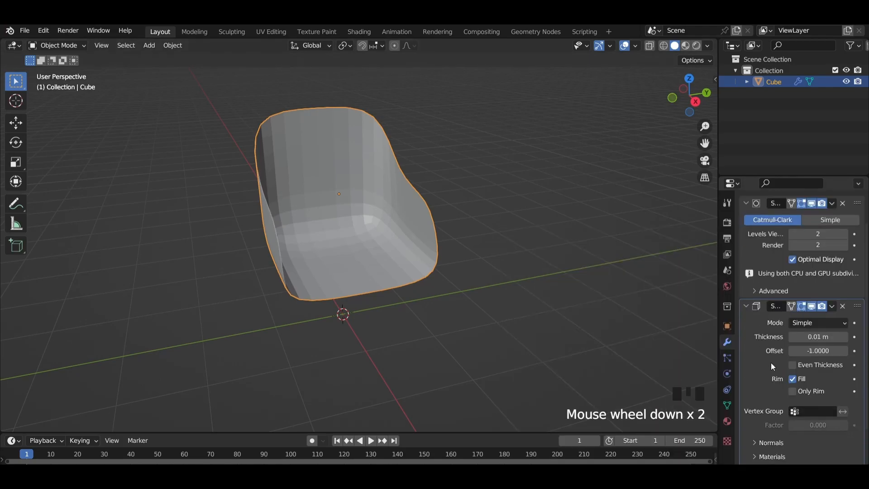
{"action": "left_click_drag", "start_coordinate": [815, 337], "coordinate": [834, 322], "text": "shift"}
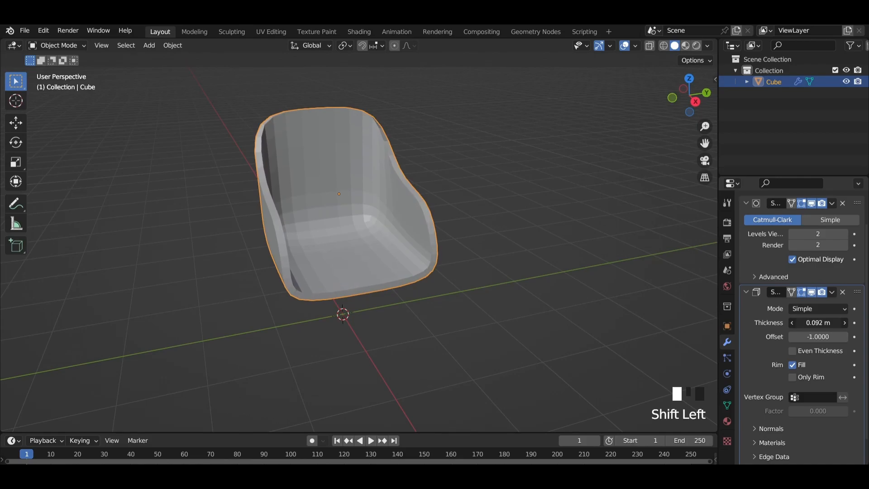
{"action": "left_click", "coordinate": [817, 322]}
{"action": "type", "text": "0.01"}
{"action": "key", "text": "Return"}
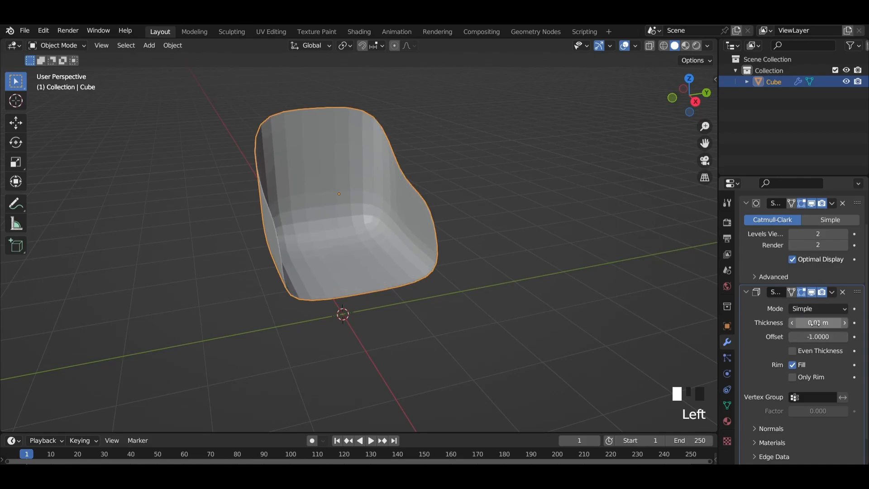
Set the Solidify thickness to 0.1 m
{"action": "double_click", "coordinate": [817, 323]}
{"action": "type", "text": "0.1"}
{"action": "key", "text": "Return"}
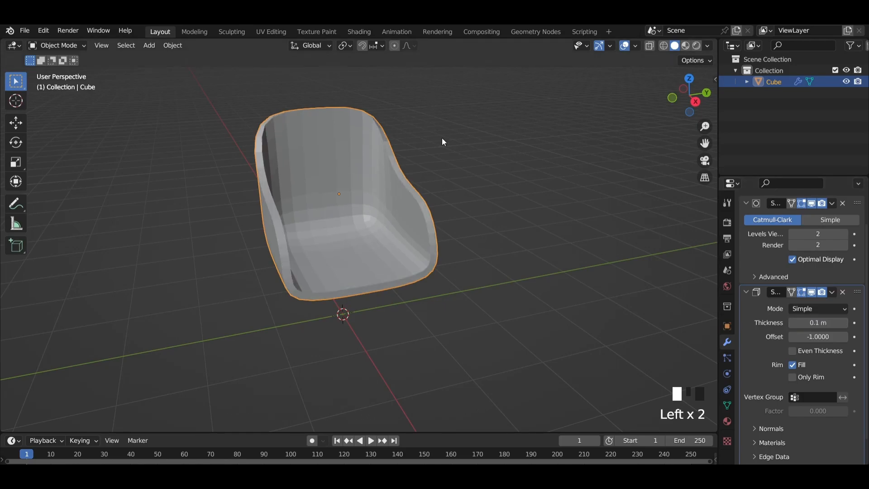
Apply the Solidify modifier and the Subdivision Surface modifier to the chair mesh
{"action": "left_click", "coordinate": [832, 292]}
{"action": "left_click", "coordinate": [804, 306]}
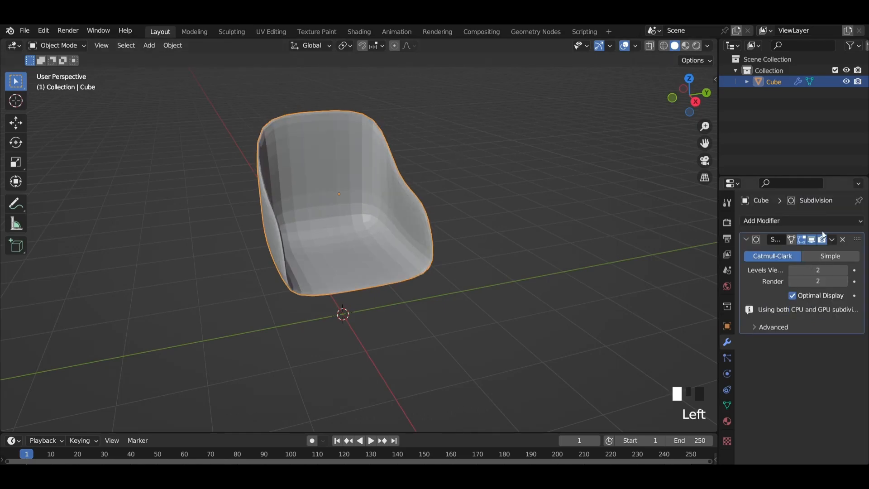
{"action": "left_click", "coordinate": [834, 238]}
{"action": "left_click", "coordinate": [808, 252]}
{"action": "scroll", "coordinate": [425, 169], "scroll_direction": "up", "scroll_amount": 2}
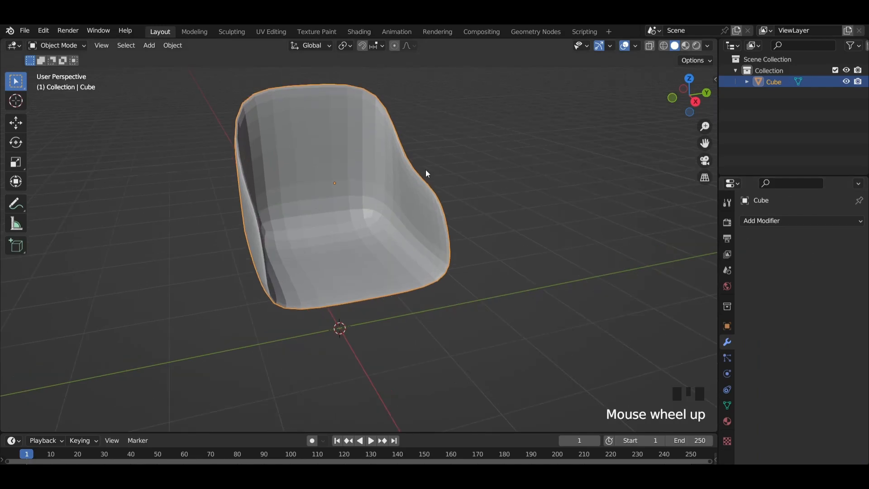
In edit mode, select two horizontal edge rows across the inner backrest, one in its upper part and one lower down
{"action": "key", "text": "Tab"}
{"action": "mouse_move", "coordinate": [498, 165]}
{"action": "middle_mouse_down"}
{"action": "mouse_move", "coordinate": [439, 159]}
{"action": "mouse_move", "coordinate": [490, 175]}
{"action": "middle_mouse_up"}
{"action": "left_click", "coordinate": [474, 162]}
{"action": "scroll", "coordinate": [461, 247], "scroll_direction": "up", "scroll_amount": 3}
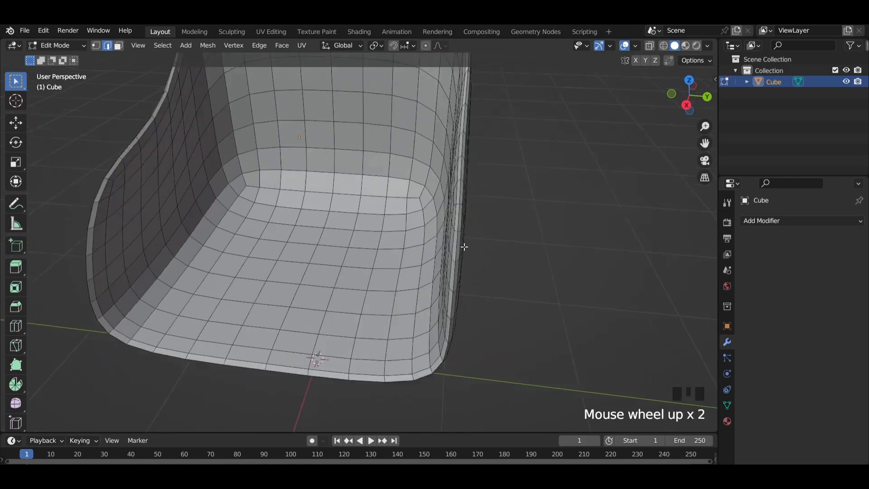
{"action": "middle_click_drag", "start_coordinate": [512, 276], "coordinate": [519, 181]}
{"action": "scroll", "coordinate": [505, 238], "scroll_direction": "down", "scroll_amount": 3}
{"action": "scroll", "coordinate": [525, 195], "scroll_direction": "up", "scroll_amount": 2}
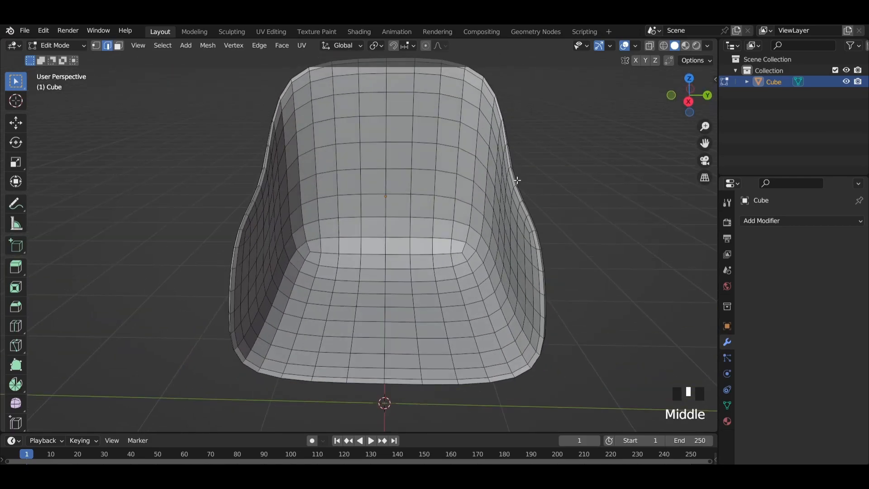
{"action": "left_click", "coordinate": [325, 121]}
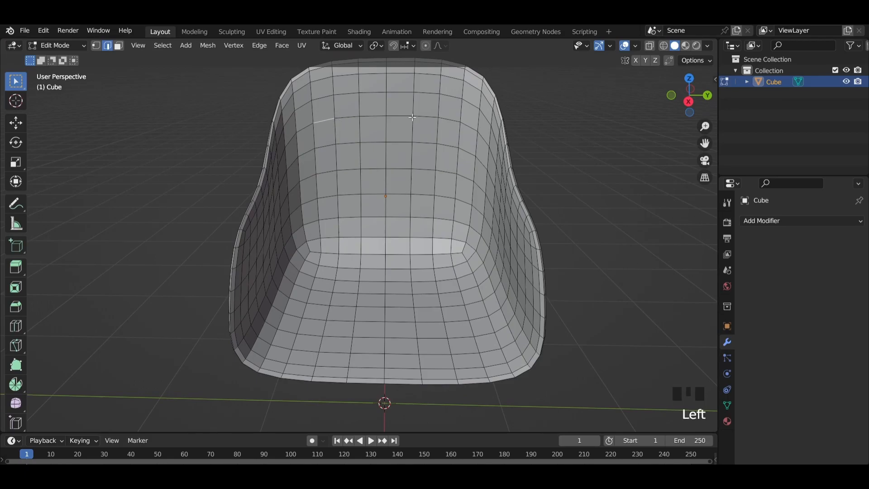
{"action": "left_click", "coordinate": [449, 119], "text": "ctrl"}
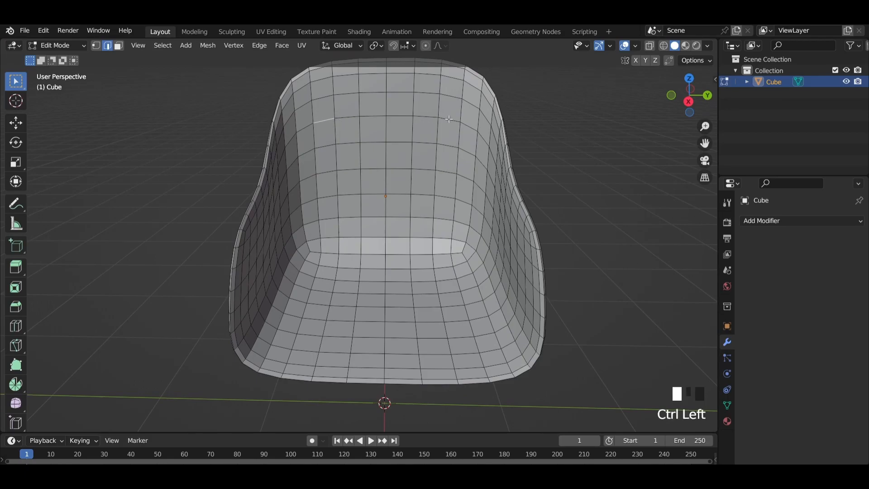
{"action": "left_click", "coordinate": [326, 197], "text": "shift"}
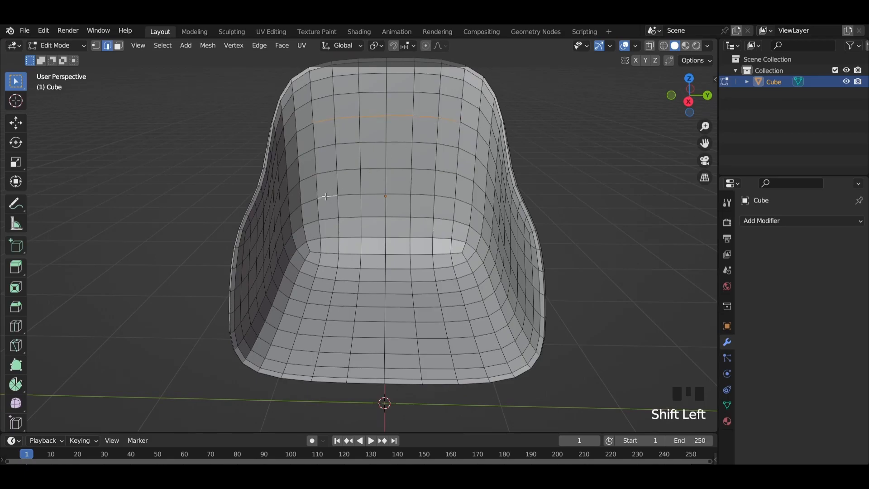
{"action": "left_click", "coordinate": [447, 198], "text": "ctrl"}
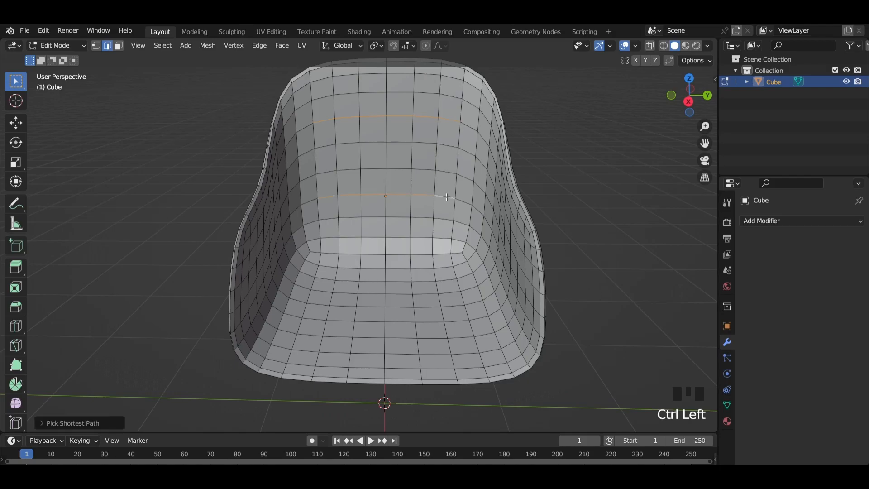
Add two horizontal edge rows across the seat to the selection and bevel all four rows into narrow strips
{"action": "left_click", "coordinate": [323, 291], "text": "shift"}
{"action": "left_click", "coordinate": [453, 293], "text": "ctrl"}
{"action": "left_click", "coordinate": [308, 336], "text": "shift"}
{"action": "left_click", "coordinate": [461, 337], "text": "ctrl"}
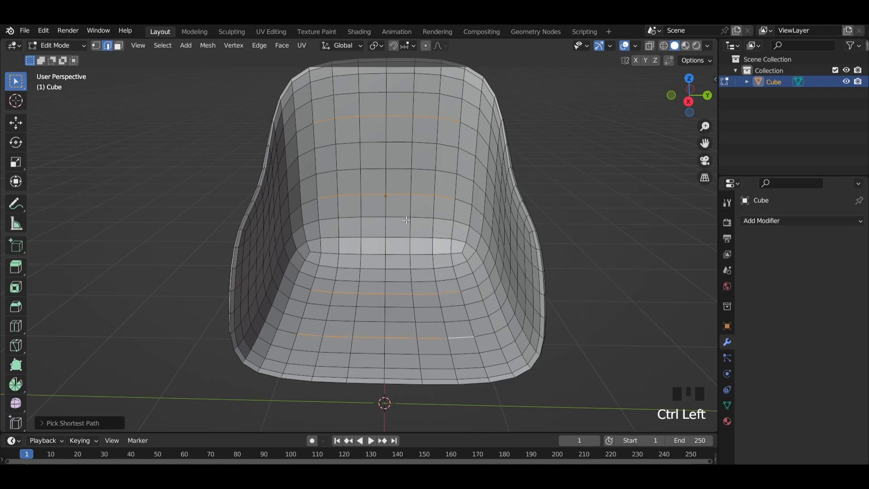
{"action": "key", "text": "ctrl+b"}
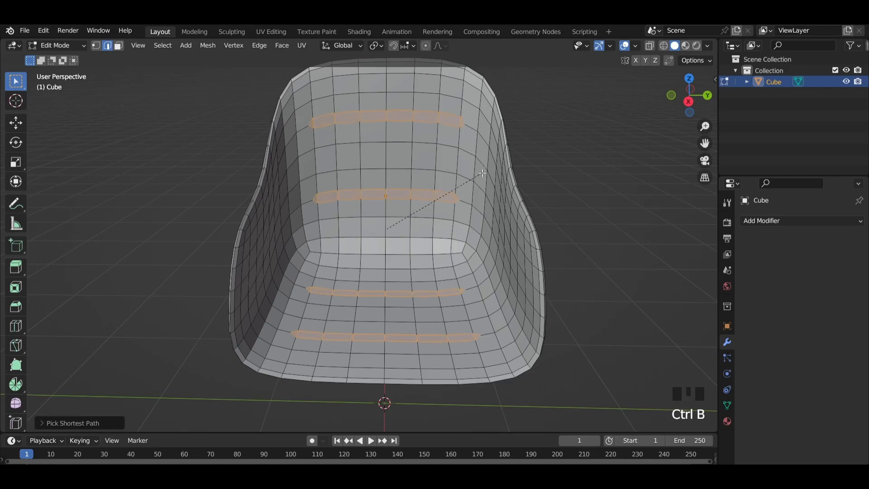
{"action": "left_click", "coordinate": [476, 171]}
{"action": "scroll", "coordinate": [475, 171], "scroll_direction": "down", "scroll_amount": 2}
Return to object mode, add a level 2 Subdivision Surface modifier to the chair and apply it
{"action": "key", "text": "Tab"}
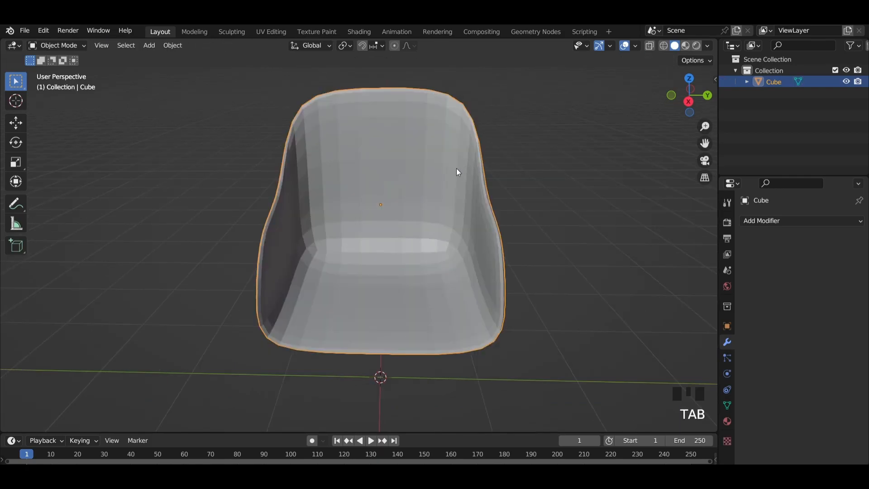
{"action": "key", "text": "ctrl+2"}
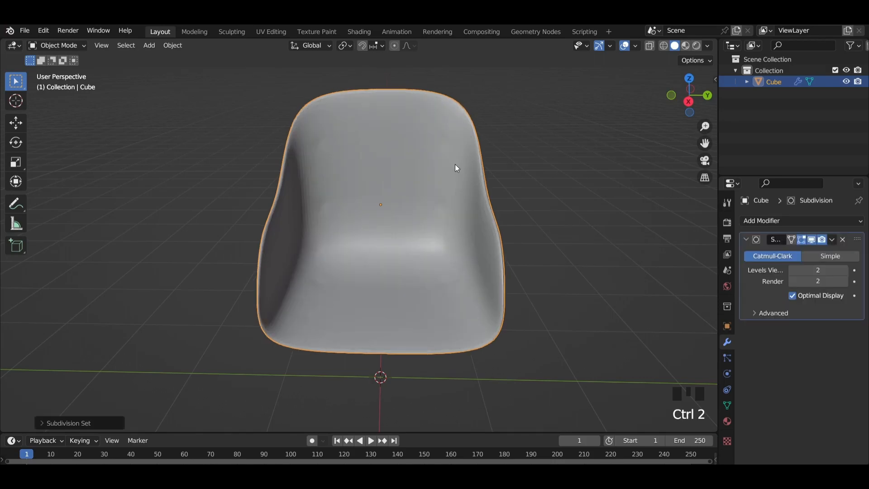
{"action": "left_click", "coordinate": [835, 240]}
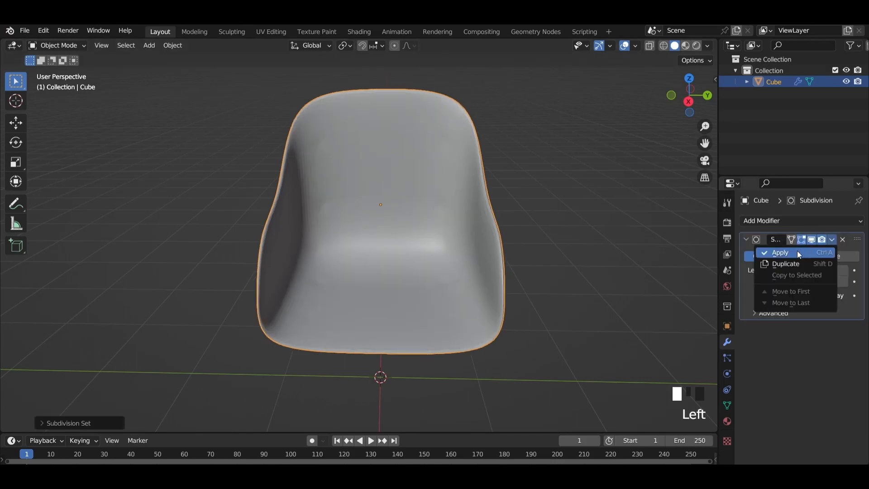
{"action": "left_click", "coordinate": [797, 251]}
Switch the chair to sculpting and create a face set from the edit mode selection of the four strips
{"action": "middle_click_drag", "start_coordinate": [502, 188], "coordinate": [471, 155]}
{"action": "scroll", "coordinate": [484, 149], "scroll_direction": "down", "scroll_amount": 2}
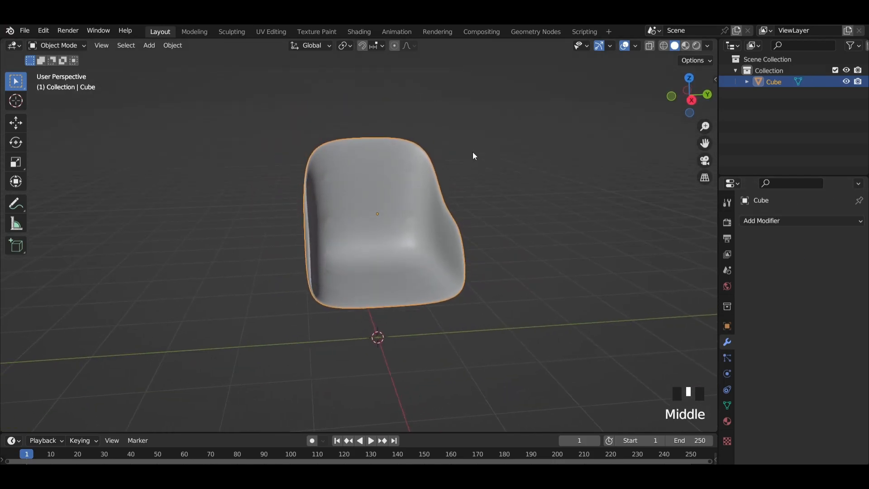
{"action": "scroll", "coordinate": [471, 155], "scroll_direction": "down", "scroll_amount": 1}
{"action": "left_click", "coordinate": [239, 34]}
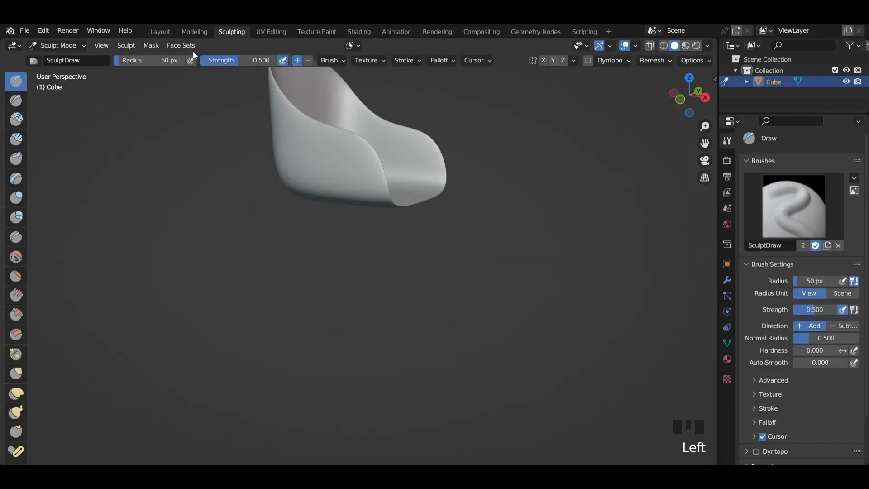
{"action": "scroll", "coordinate": [448, 148], "scroll_direction": "down", "scroll_amount": 2}
{"action": "middle_click_drag", "start_coordinate": [448, 148], "coordinate": [413, 222]}
{"action": "scroll", "coordinate": [389, 176], "scroll_direction": "up", "scroll_amount": 3}
{"action": "left_click", "coordinate": [182, 45]}
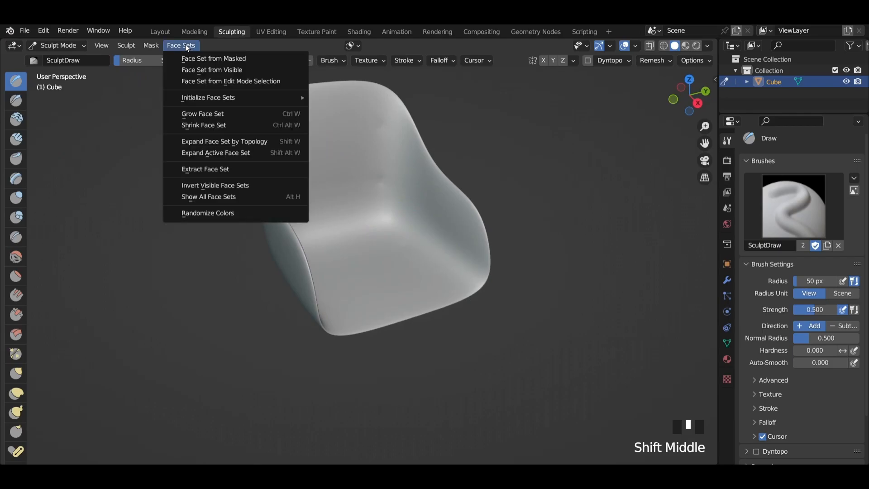
{"action": "left_click", "coordinate": [211, 82]}
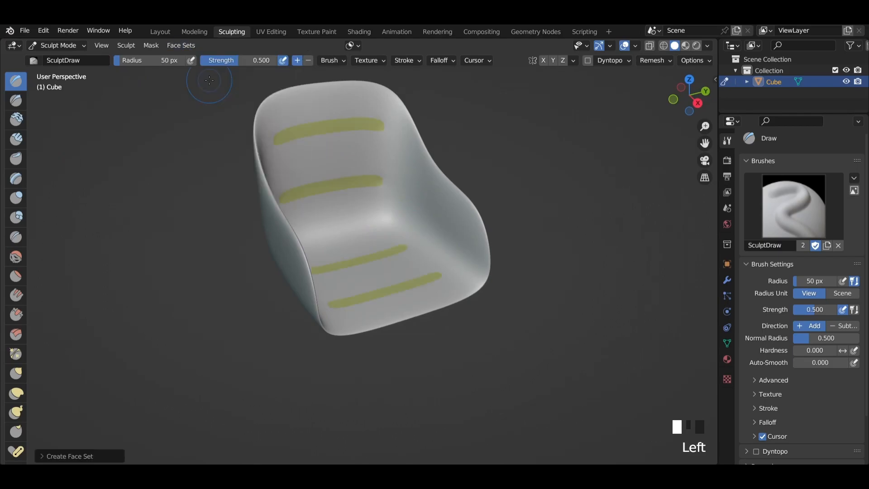
Choose the Cloth Filter sculpting tool and set its filter type to Inflate
{"action": "scroll", "coordinate": [15, 281], "scroll_direction": "down", "scroll_amount": 15}
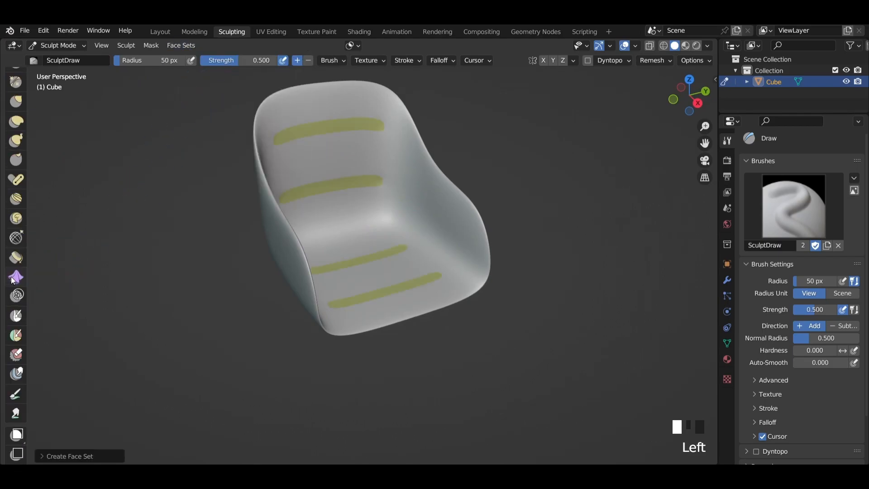
{"action": "scroll", "coordinate": [16, 295], "scroll_direction": "down", "scroll_amount": 5}
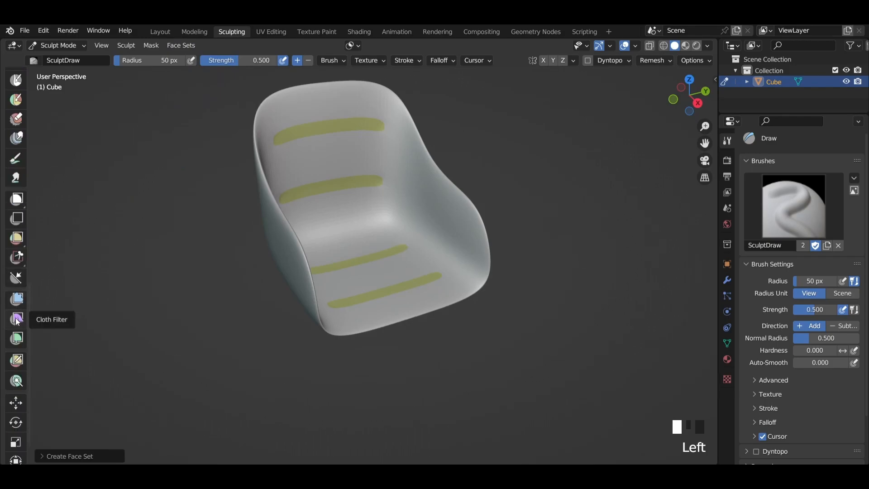
{"action": "left_click", "coordinate": [17, 321]}
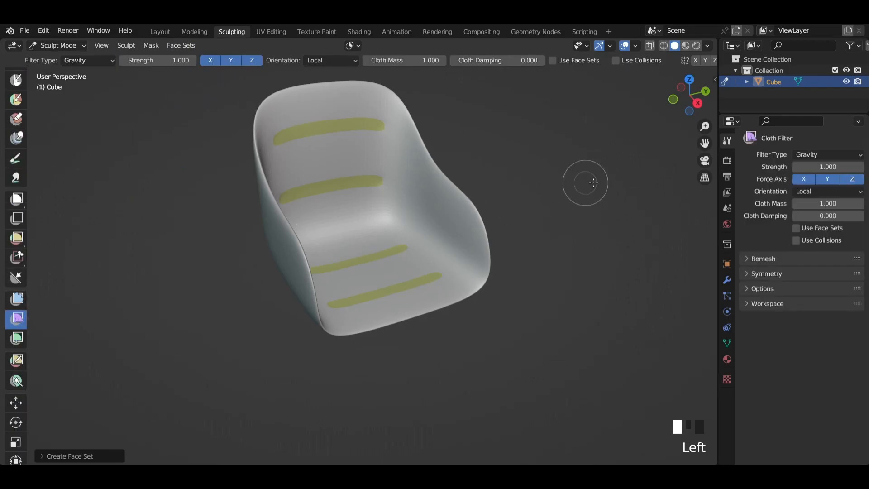
{"action": "left_click", "coordinate": [813, 154]}
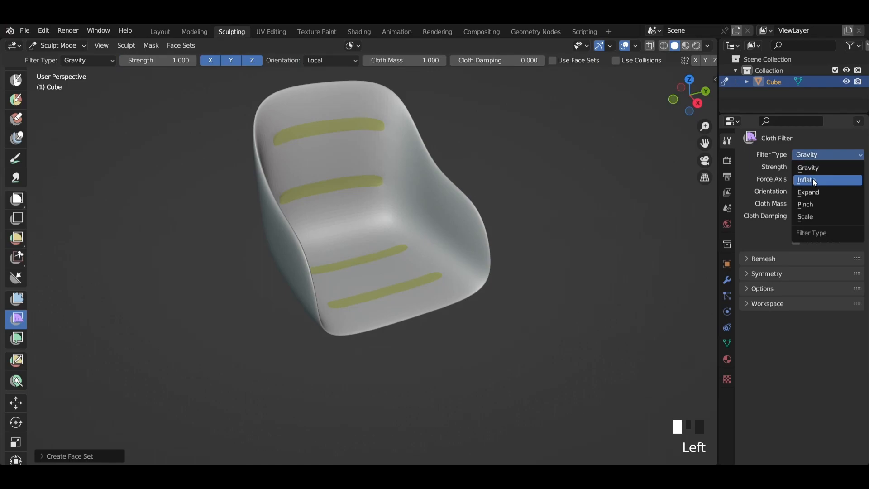
{"action": "left_click", "coordinate": [813, 180]}
Try inflating the chair shell with the cloth filter and undo the last inflation
{"action": "mouse_move", "coordinate": [357, 200]}
{"action": "left_mouse_down"}
{"action": "mouse_move", "coordinate": [365, 189]}
{"action": "mouse_move", "coordinate": [370, 196]}
{"action": "left_mouse_up"}
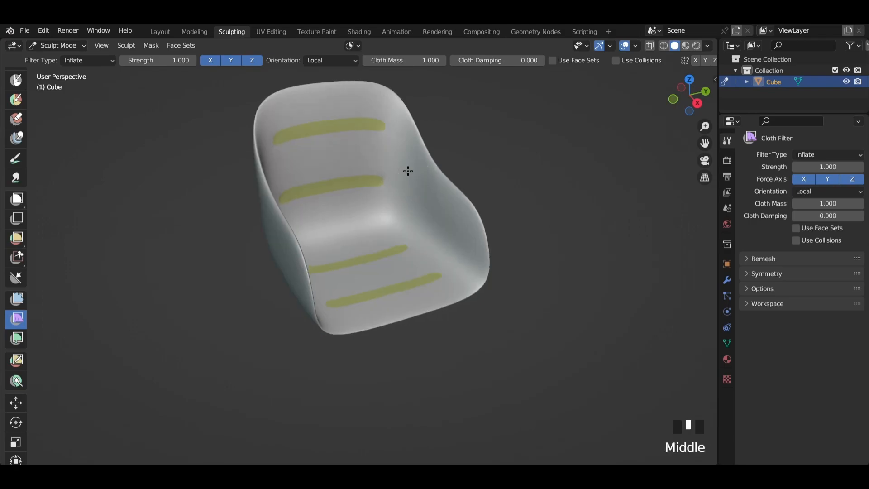
{"action": "middle_click_drag", "start_coordinate": [408, 169], "coordinate": [302, 194]}
{"action": "mouse_move", "coordinate": [323, 202]}
{"action": "left_mouse_down"}
{"action": "mouse_move", "coordinate": [322, 192]}
{"action": "mouse_move", "coordinate": [330, 196]}
{"action": "left_mouse_up"}
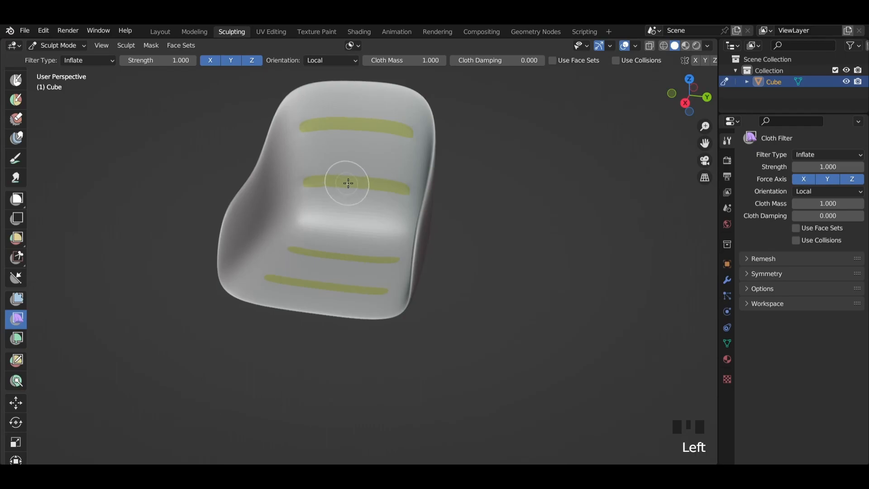
{"action": "left_click_drag", "start_coordinate": [348, 183], "coordinate": [349, 181]}
{"action": "middle_click_drag", "start_coordinate": [474, 176], "coordinate": [524, 158]}
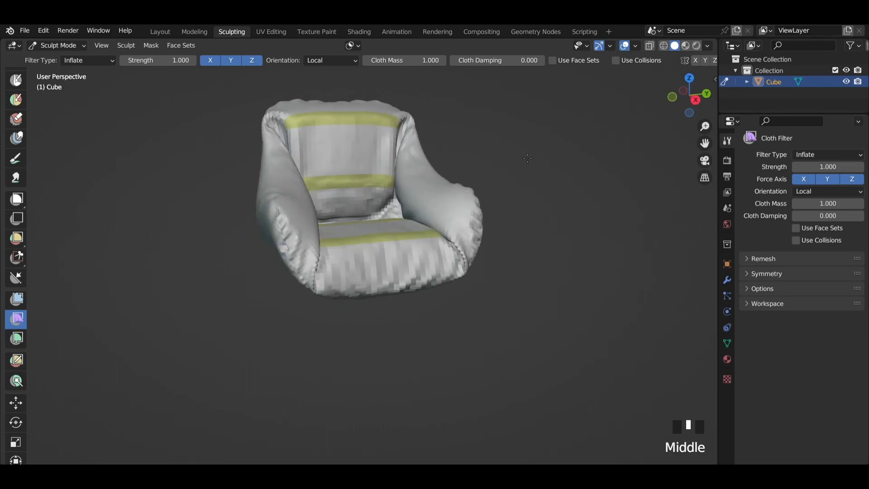
{"action": "key", "text": "ctrl+z"}
Inflate the whole chair with the cloth filter to puff out its backrest, seat and armrests like cushions
{"action": "left_click_drag", "start_coordinate": [356, 182], "coordinate": [366, 184]}
{"action": "mouse_move", "coordinate": [466, 154]}
{"action": "middle_mouse_down"}
{"action": "mouse_move", "coordinate": [483, 147]}
{"action": "mouse_move", "coordinate": [369, 150]}
{"action": "mouse_move", "coordinate": [463, 151]}
{"action": "middle_mouse_up"}
Return to the Layout workspace, shade the inflated chair smooth and deselect it
{"action": "left_click", "coordinate": [165, 33]}
{"action": "scroll", "coordinate": [349, 171], "scroll_direction": "up", "scroll_amount": 2}
{"action": "mouse_move", "coordinate": [350, 171]}
{"action": "middle_mouse_down"}
{"action": "mouse_move", "coordinate": [413, 165]}
{"action": "mouse_move", "coordinate": [367, 169]}
{"action": "middle_mouse_up"}
{"action": "left_click", "coordinate": [373, 170]}
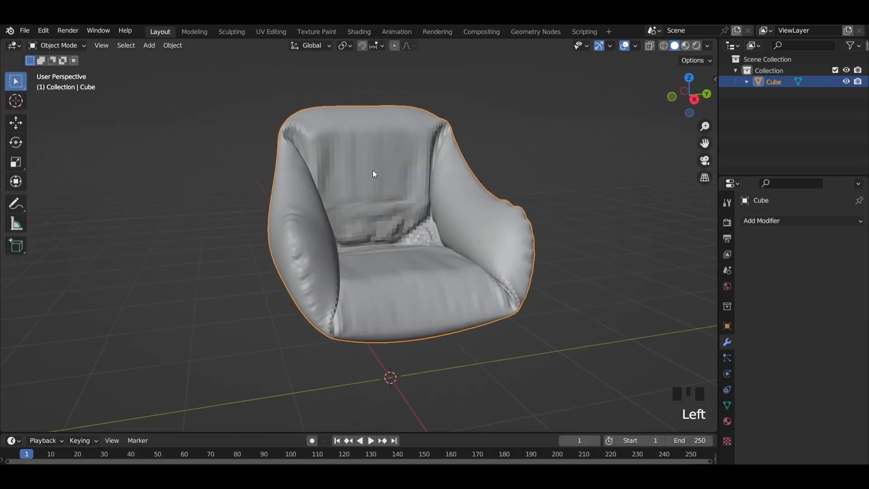
{"action": "right_click", "coordinate": [371, 169]}
{"action": "left_click", "coordinate": [357, 171]}
{"action": "scroll", "coordinate": [508, 179], "scroll_direction": "down", "scroll_amount": 1}
{"action": "left_click", "coordinate": [508, 179]}
{"action": "middle_click_drag", "start_coordinate": [538, 183], "coordinate": [422, 156]}
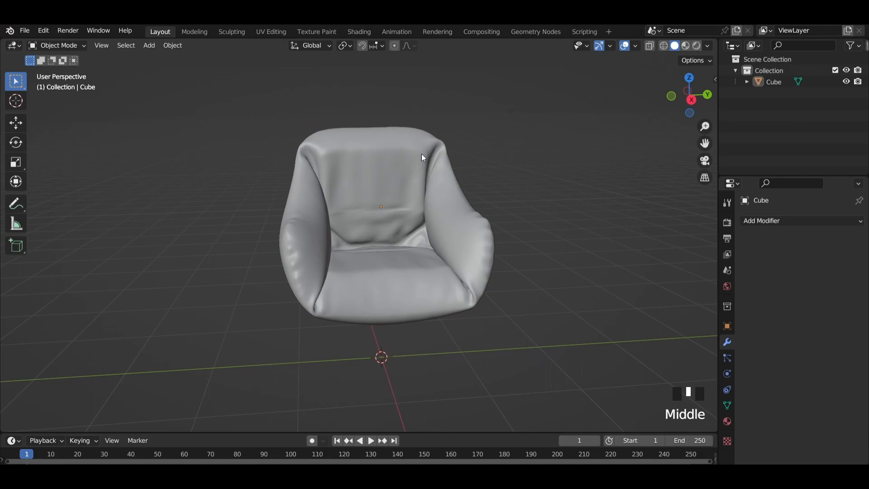
Switch to the Shading workspace and create a new material for the chair shell
{"action": "left_click", "coordinate": [361, 32]}
{"action": "scroll", "coordinate": [434, 155], "scroll_direction": "up", "scroll_amount": 4}
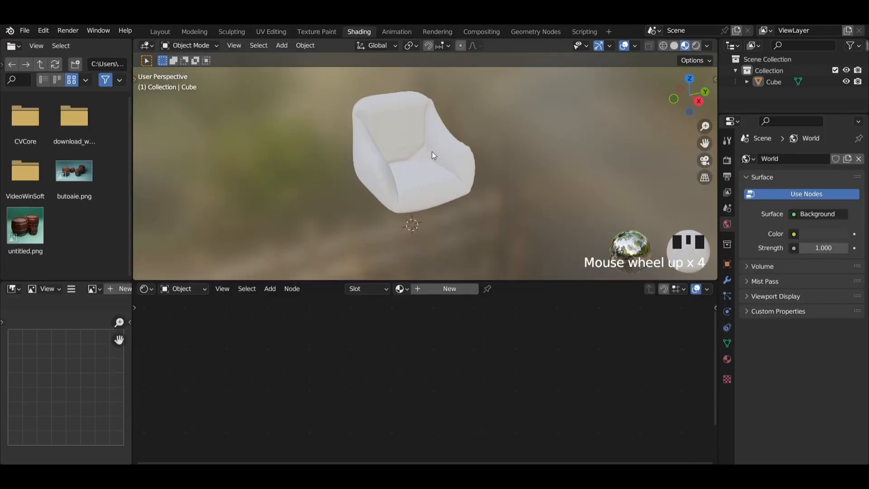
{"action": "scroll", "coordinate": [430, 148], "scroll_direction": "up", "scroll_amount": 4}
{"action": "middle_click_drag", "start_coordinate": [427, 141], "coordinate": [416, 123]}
{"action": "left_click", "coordinate": [417, 136]}
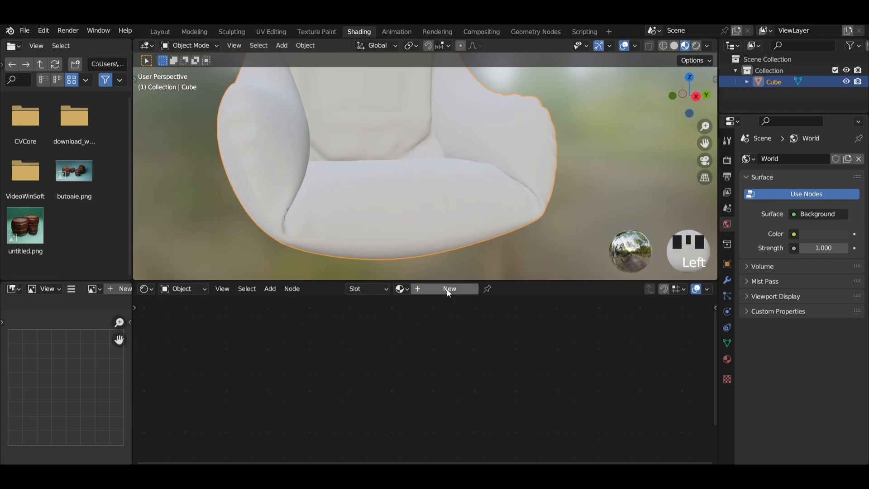
{"action": "left_click", "coordinate": [447, 291]}
Add a Bump node and connect its Normal output to the Principled BSDF's Normal input
{"action": "middle_click_drag", "start_coordinate": [330, 387], "coordinate": [380, 305]}
{"action": "left_click", "coordinate": [357, 365]}
{"action": "key", "text": "shift+a"}
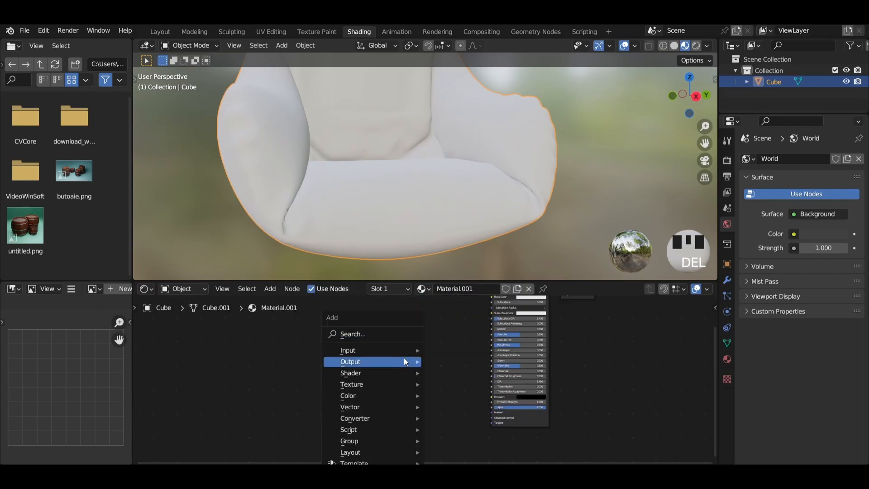
{"action": "left_click", "coordinate": [379, 334]}
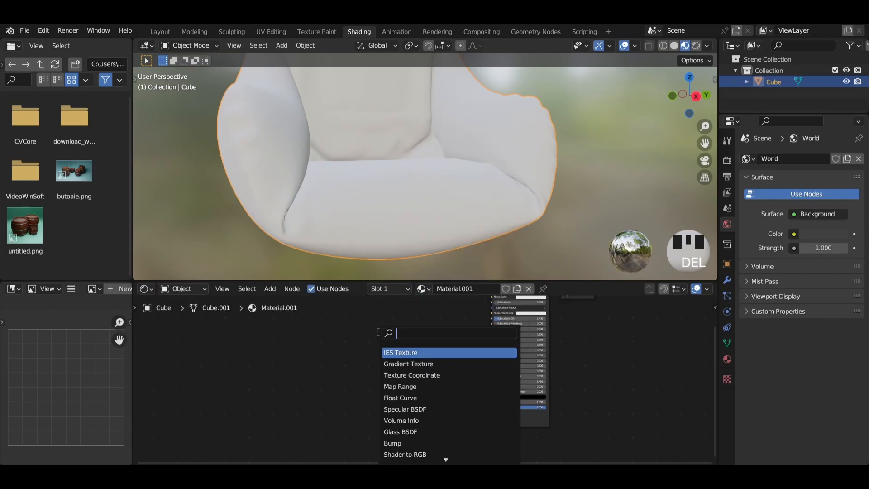
{"action": "type", "text": "bump"}
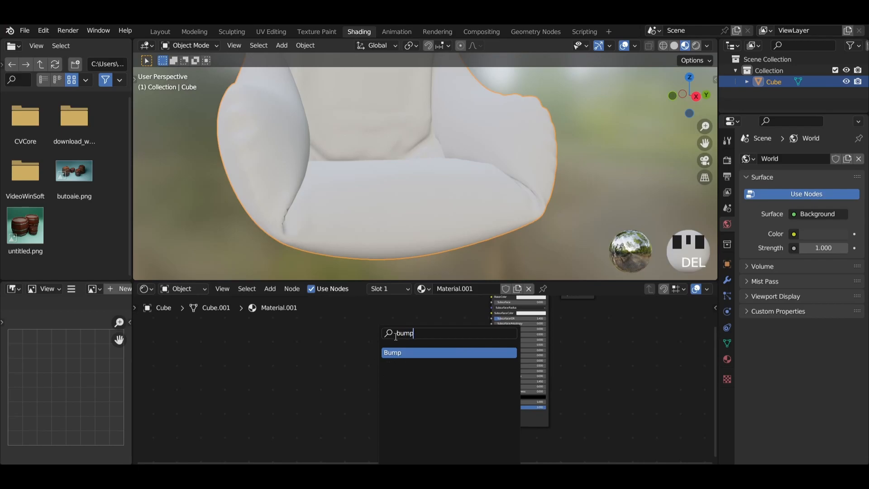
{"action": "left_click", "coordinate": [404, 353]}
{"action": "left_click", "coordinate": [453, 410]}
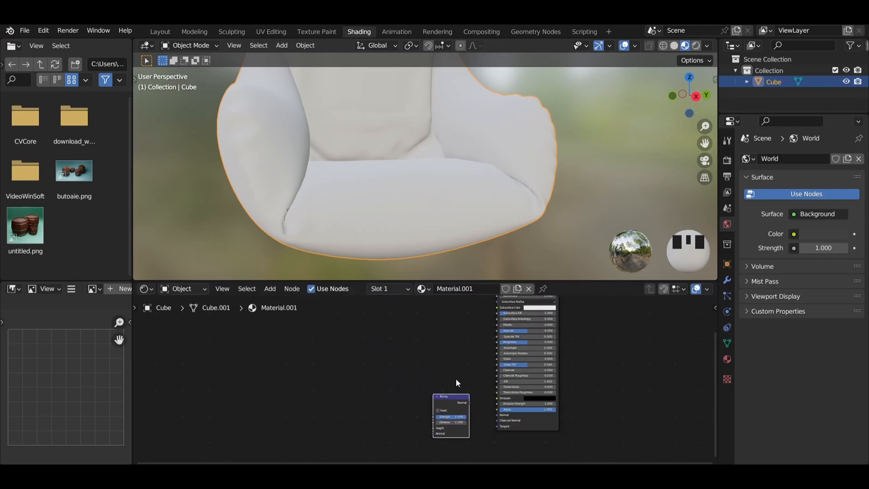
{"action": "scroll", "coordinate": [456, 379], "scroll_direction": "up", "scroll_amount": 2}
{"action": "scroll", "coordinate": [442, 351], "scroll_direction": "up", "scroll_amount": 1}
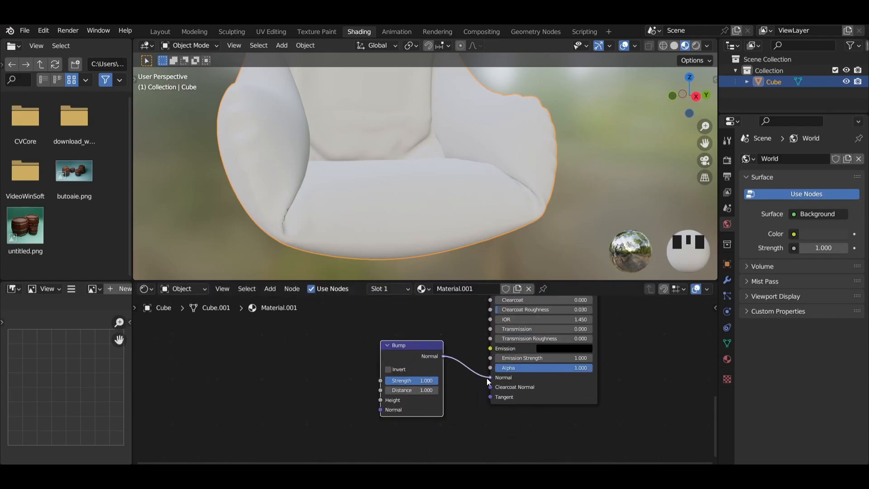
Add a Voronoi Texture node and connect its Distance output to the Bump node's Height input
{"action": "key", "text": "shift+a"}
{"action": "left_click", "coordinate": [265, 333]}
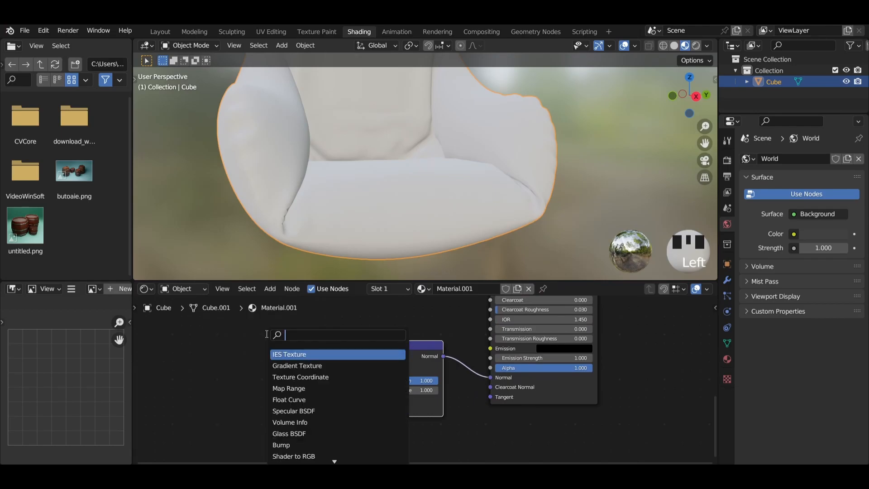
{"action": "type", "text": "vor"}
{"action": "left_click", "coordinate": [296, 354]}
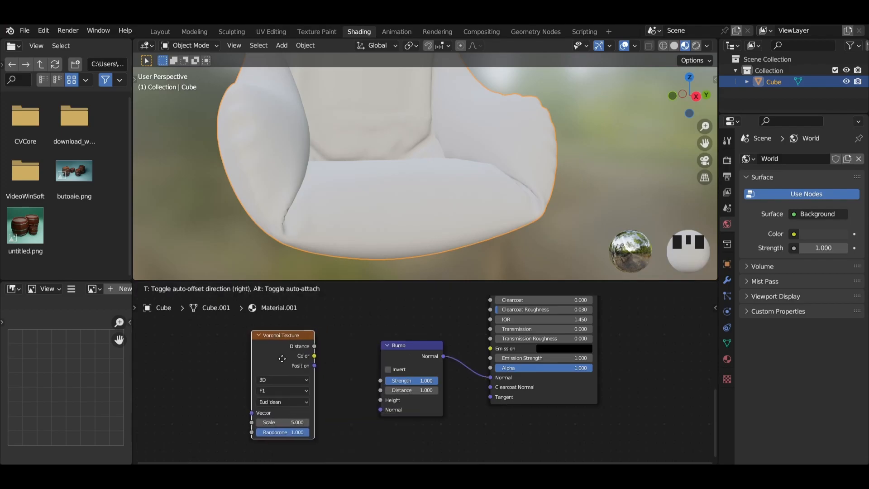
{"action": "left_click", "coordinate": [335, 360]}
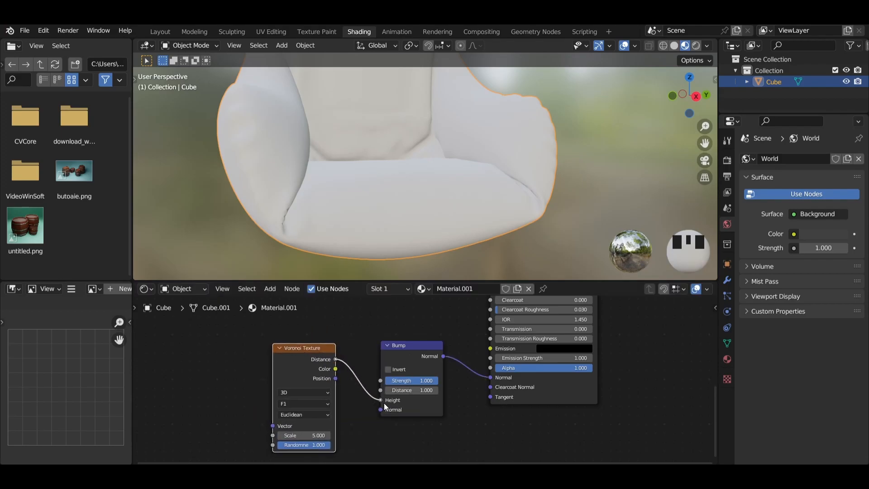
{"action": "left_click_drag", "start_coordinate": [381, 401], "coordinate": [381, 400]}
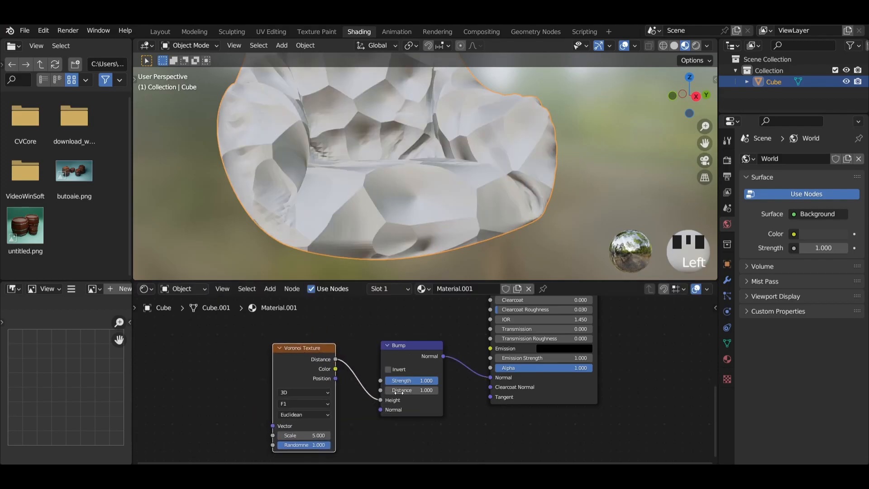
Invert the Bump node and set its distance to 100 and its strength to about 0.25
{"action": "left_click", "coordinate": [389, 369]}
{"action": "left_click_drag", "start_coordinate": [409, 382], "coordinate": [393, 382]}
{"action": "left_click", "coordinate": [408, 390]}
{"action": "key", "text": "Return"}
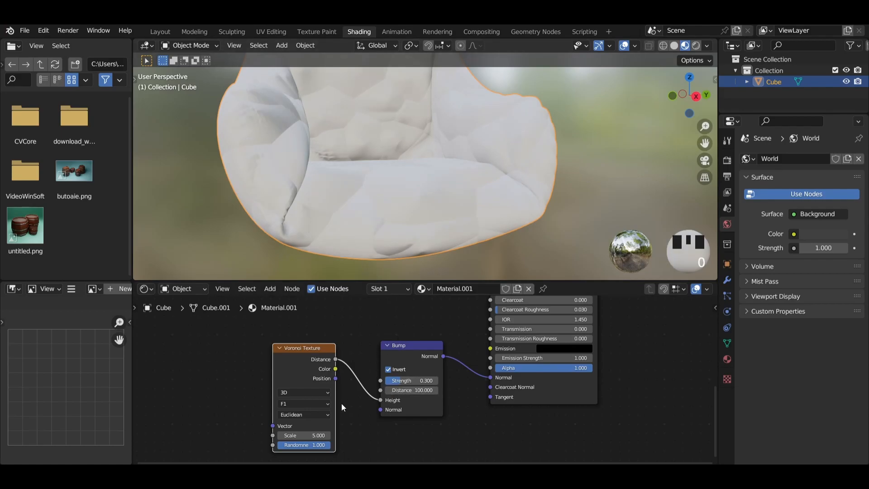
{"action": "left_click_drag", "start_coordinate": [406, 380], "coordinate": [394, 381]}
Set the Voronoi Texture's scale to 100 and raise it further for a finer leather grain
{"action": "left_click", "coordinate": [304, 435]}
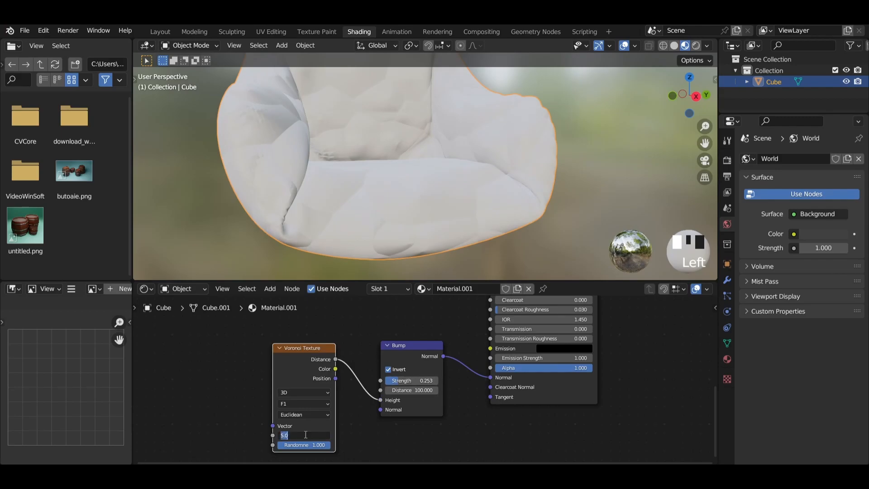
{"action": "key", "text": "Return"}
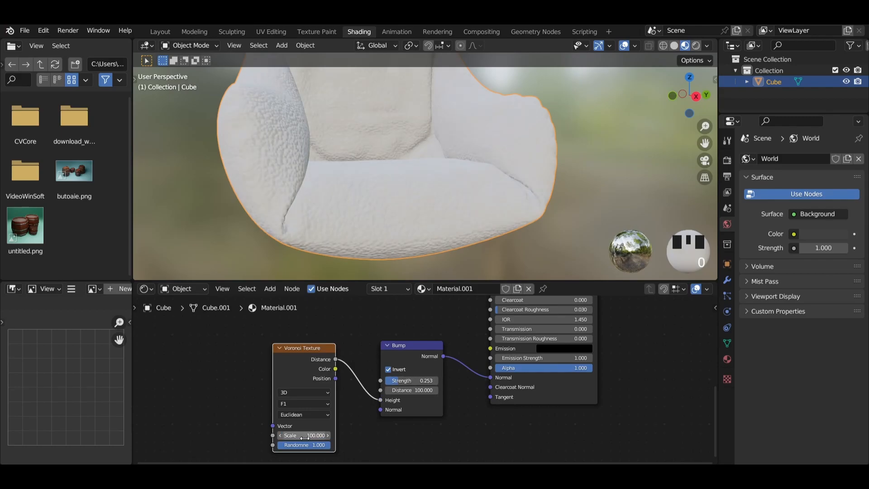
{"action": "mouse_move", "coordinate": [336, 198]}
{"action": "middle_mouse_down"}
{"action": "mouse_move", "coordinate": [390, 198]}
{"action": "mouse_move", "coordinate": [348, 210]}
{"action": "middle_mouse_up"}
{"action": "mouse_move", "coordinate": [310, 435]}
{"action": "left_mouse_down"}
{"action": "mouse_move", "coordinate": [291, 435]}
{"action": "mouse_move", "coordinate": [326, 436]}
{"action": "left_mouse_up"}
Set the leather material's base color to a dark brown with hue 0.084, saturation 0.747 and value 0.215
{"action": "middle_click_drag", "start_coordinate": [447, 311], "coordinate": [310, 345]}
{"action": "left_click", "coordinate": [432, 360]}
{"action": "left_click_drag", "start_coordinate": [449, 264], "coordinate": [432, 278]}
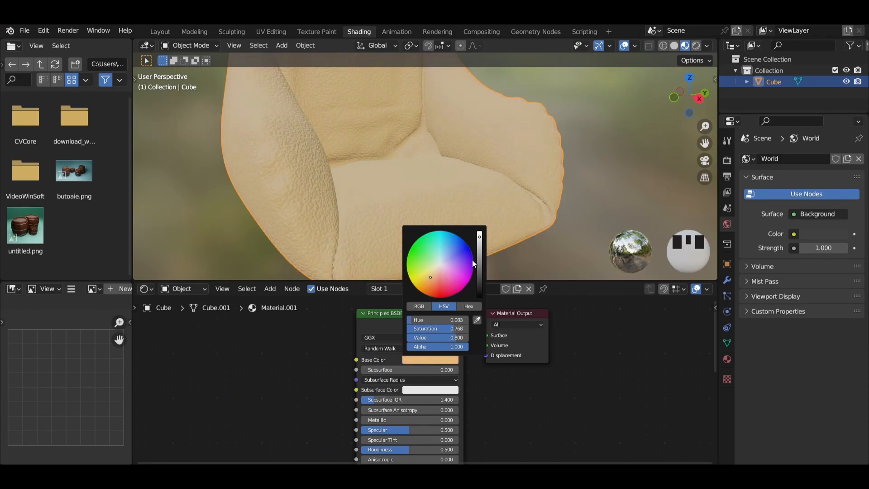
{"action": "left_click_drag", "start_coordinate": [480, 250], "coordinate": [479, 264]}
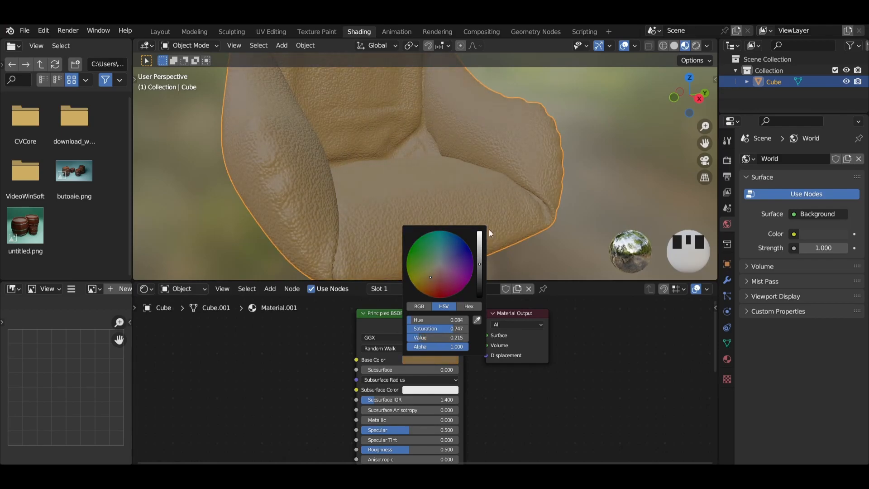
{"action": "scroll", "coordinate": [522, 116], "scroll_direction": "down", "scroll_amount": 3}
{"action": "mouse_move", "coordinate": [522, 116]}
{"action": "middle_mouse_down"}
{"action": "mouse_move", "coordinate": [482, 122]}
{"action": "mouse_move", "coordinate": [509, 127]}
{"action": "middle_mouse_up"}
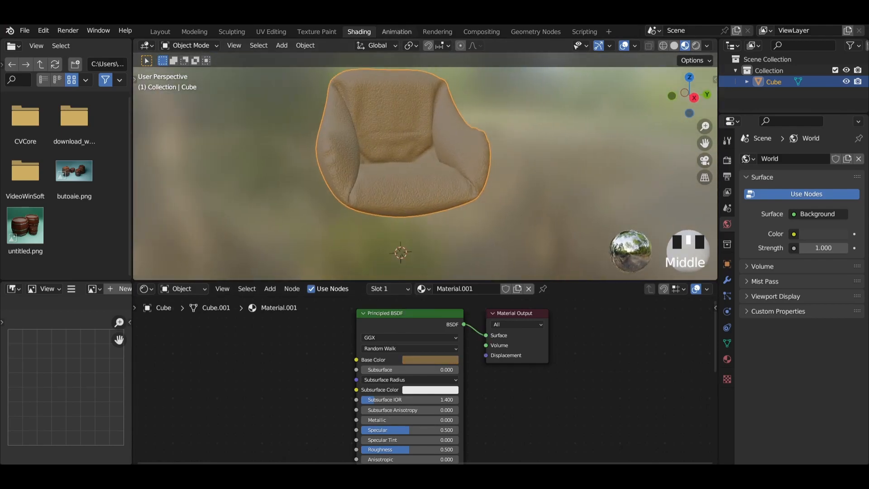
Return to the Layout workspace and add a mesh circle with 12 vertices under the chair
{"action": "left_click", "coordinate": [171, 31]}
{"action": "key", "text": "shift+a"}
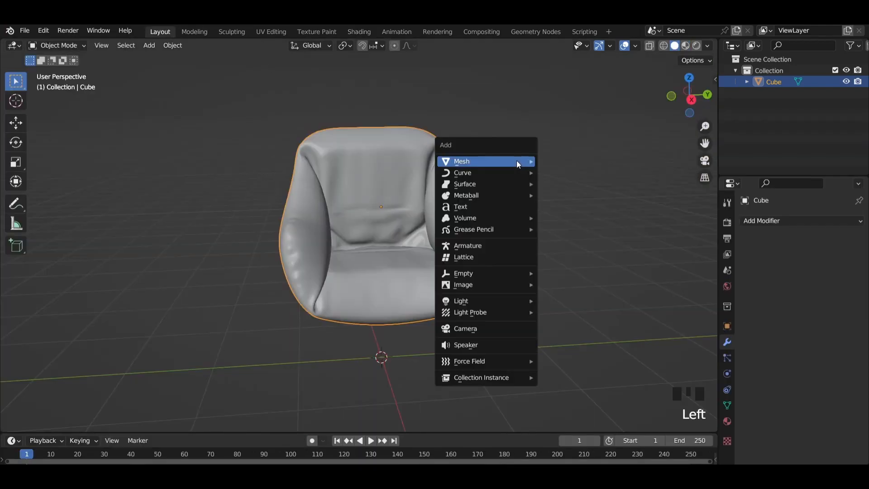
{"action": "mouse_move", "coordinate": [512, 162]}
{"action": "left_click", "coordinate": [572, 184]}
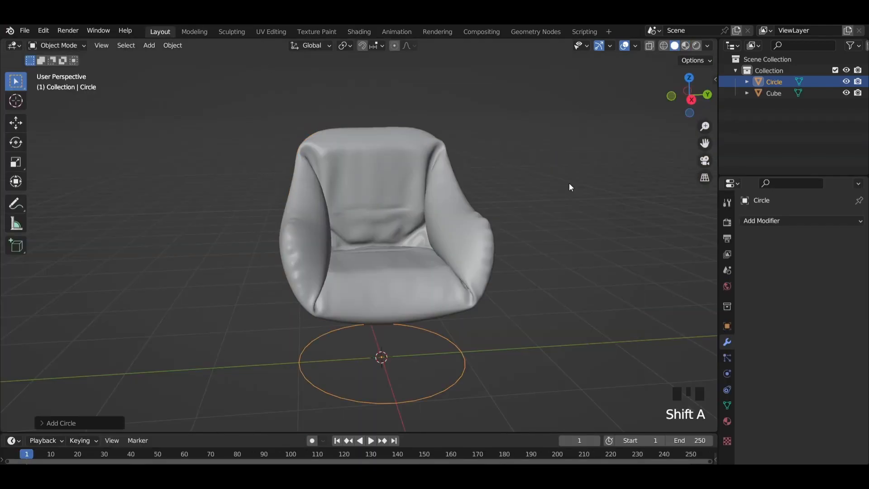
{"action": "left_click", "coordinate": [82, 421]}
{"action": "left_click", "coordinate": [149, 301]}
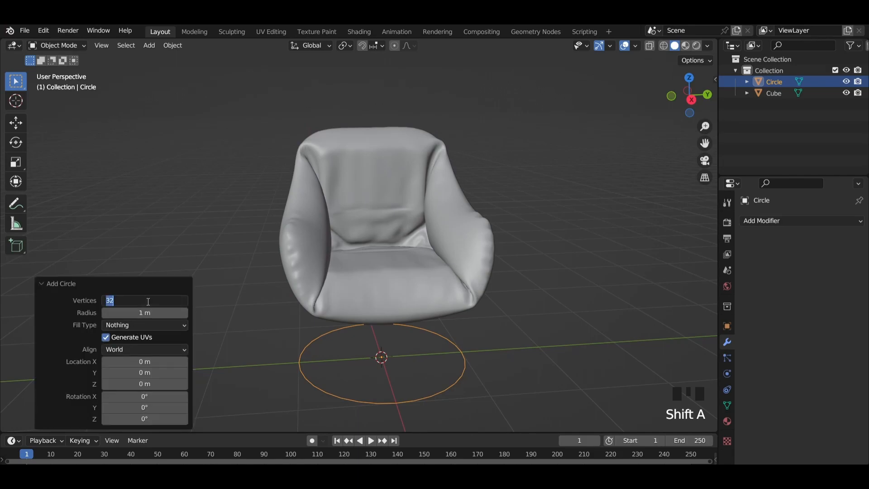
{"action": "type", "text": "12"}
{"action": "left_click", "coordinate": [206, 222]}
Fill the circle with a face in Edit Mode and switch to face selection
{"action": "key", "text": "Tab"}
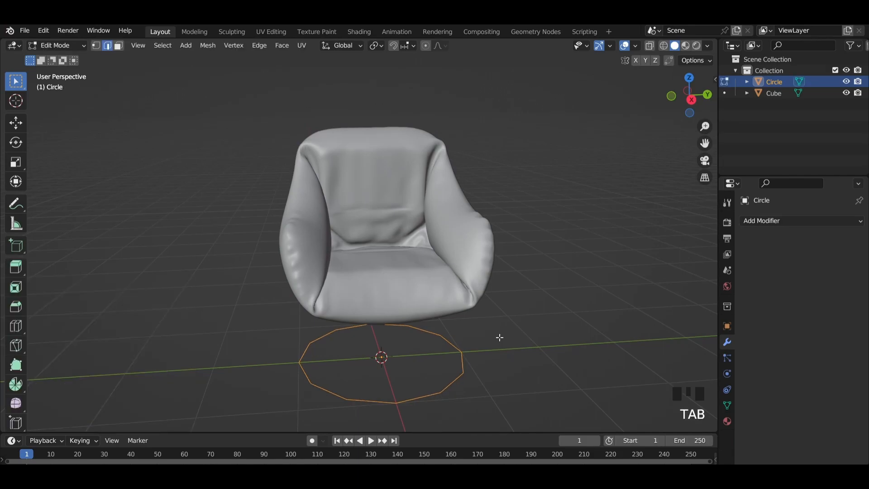
{"action": "key", "text": "1"}
{"action": "key", "text": "f"}
{"action": "key", "text": "3"}
Extrude the face up about 0.11 m and narrow it, extruding again and scaling to about 0.32 for a sloping foot
{"action": "key", "text": "KP_1"}
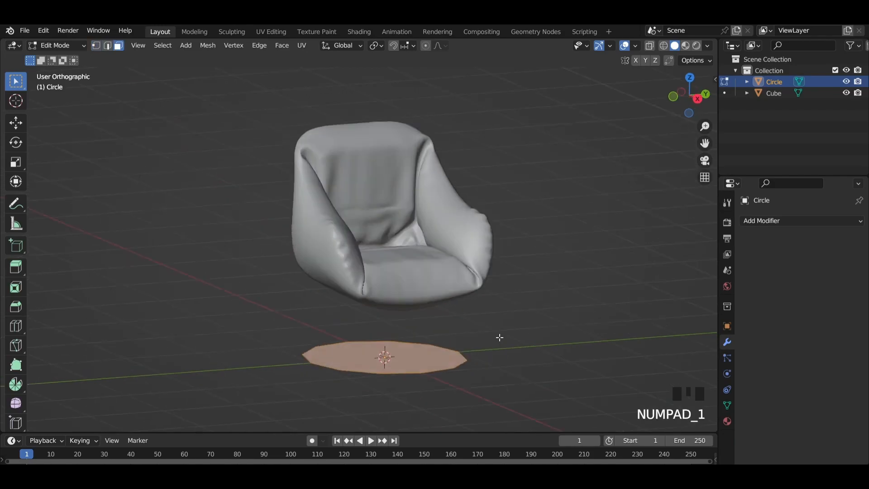
{"action": "key", "text": "KP_3"}
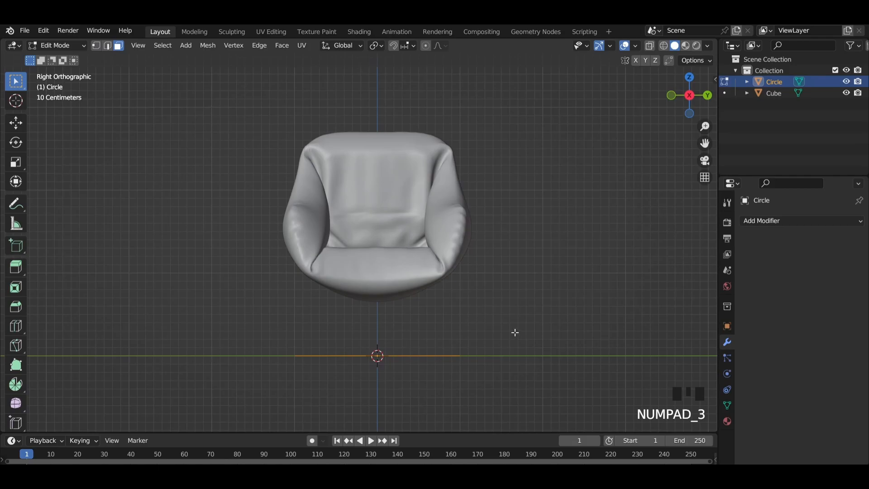
{"action": "key", "text": "e"}
{"action": "left_click", "coordinate": [512, 323]}
{"action": "key", "text": "s"}
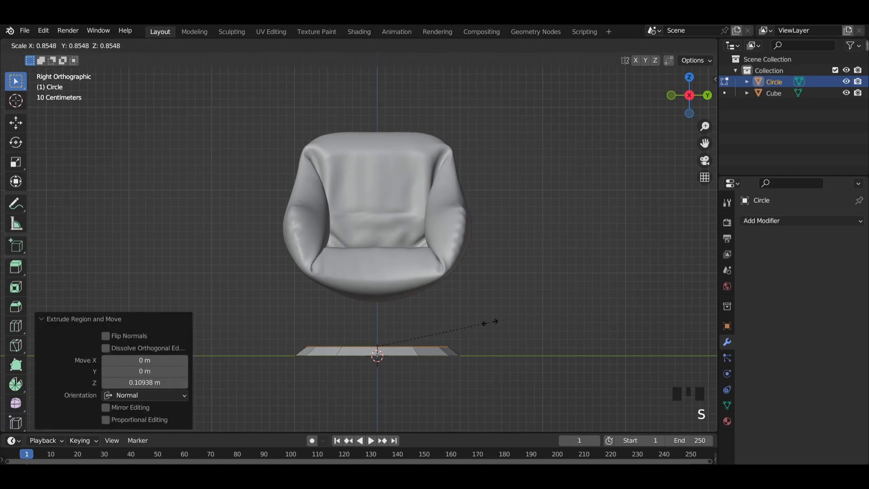
{"action": "left_click", "coordinate": [464, 332]}
{"action": "key", "text": "e"}
{"action": "left_click", "coordinate": [450, 323]}
{"action": "key", "text": "s"}
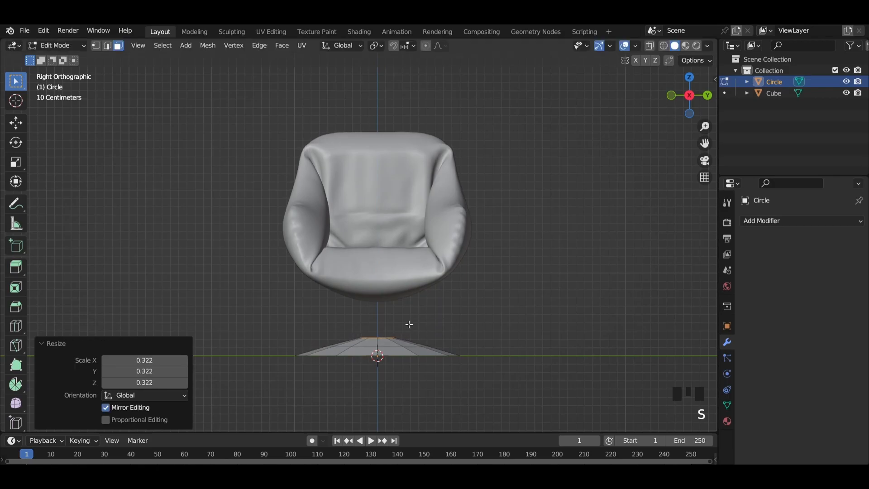
{"action": "left_click", "coordinate": [409, 324]}
Extrude a short collar from the foot, scale its top face to about 0.54 and extrude a post up to the seat
{"action": "key", "text": "e"}
{"action": "left_click", "coordinate": [408, 314]}
{"action": "key", "text": "e"}
{"action": "left_click", "coordinate": [424, 313]}
{"action": "key", "text": "s"}
{"action": "left_click", "coordinate": [402, 315]}
{"action": "key", "text": "e"}
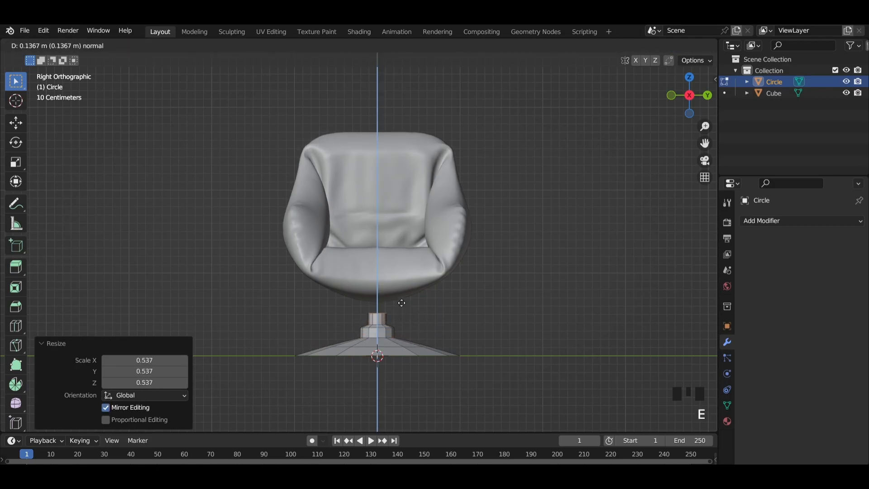
{"action": "left_click", "coordinate": [401, 288]}
Extrude the foot's bottom edge loop slightly downward as a rim and raise the whole pedestal about 0.04 m along Z
{"action": "key", "text": "2"}
{"action": "left_click", "coordinate": [348, 357], "text": "alt"}
{"action": "key", "text": "e"}
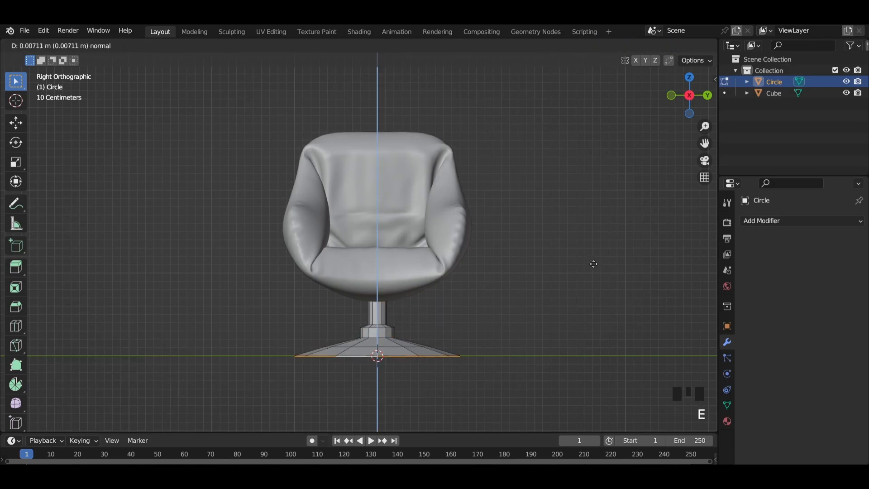
{"action": "left_click", "coordinate": [583, 295]}
{"action": "key", "text": "a"}
{"action": "key", "text": "g"}
{"action": "key", "text": "z"}
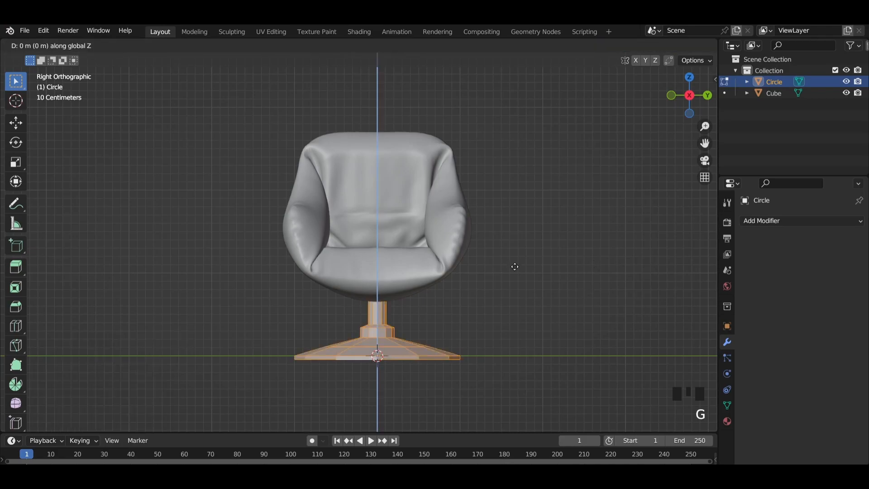
{"action": "left_click", "coordinate": [514, 247]}
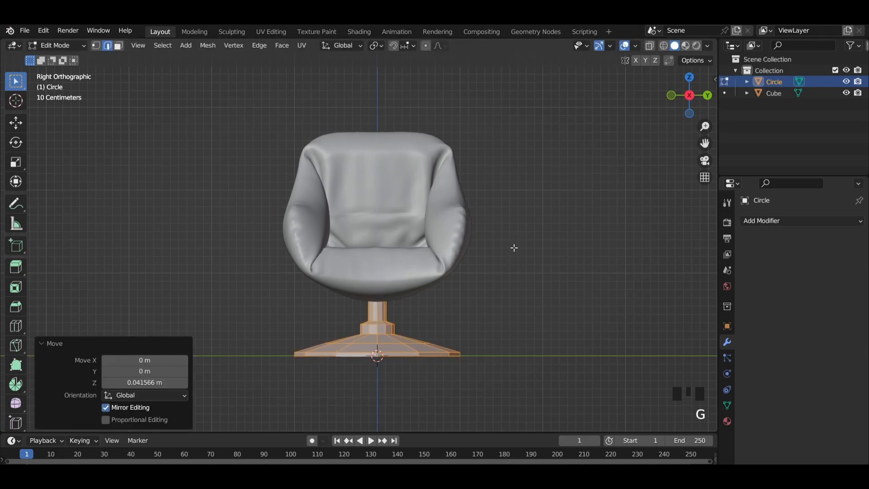
{"action": "key", "text": "Tab"}
Try smooth shading on the pedestal and switch it back to flat shading
{"action": "left_click", "coordinate": [384, 322]}
{"action": "right_click", "coordinate": [383, 321]}
{"action": "left_click", "coordinate": [363, 264]}
{"action": "middle_click_drag", "start_coordinate": [430, 294], "coordinate": [517, 322]}
{"action": "right_click", "coordinate": [388, 330]}
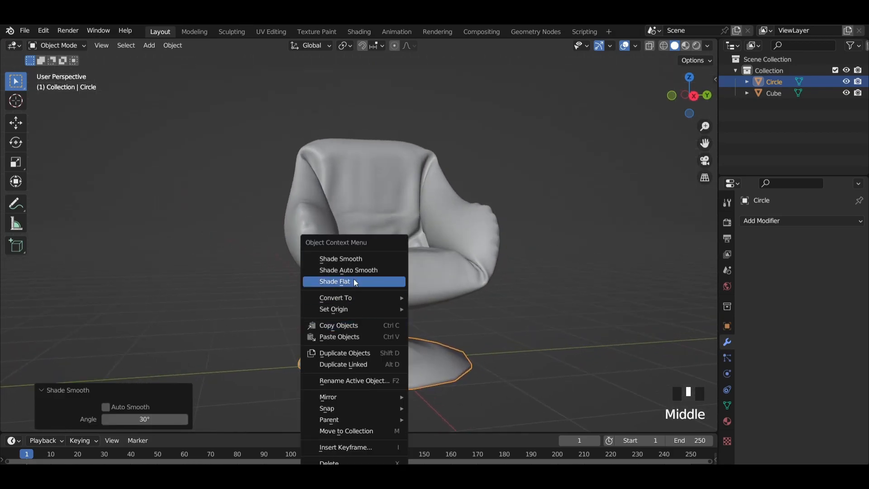
{"action": "left_click", "coordinate": [358, 280]}
{"action": "left_click", "coordinate": [510, 319]}
{"action": "middle_click_drag", "start_coordinate": [510, 318], "coordinate": [500, 304]}
{"action": "scroll", "coordinate": [493, 330], "scroll_direction": "up", "scroll_amount": 2}
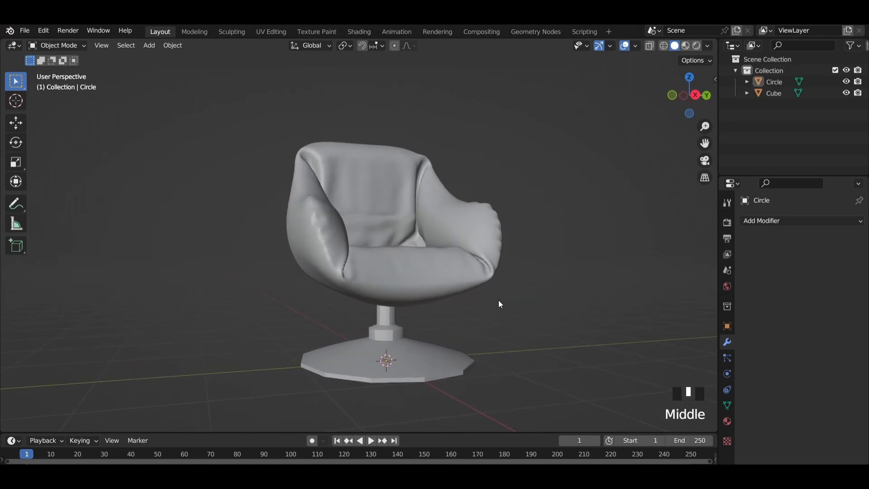
Create a new material for the pedestal in the Shading workspace and set its metallic value to 1
{"action": "left_click", "coordinate": [358, 32]}
{"action": "scroll", "coordinate": [447, 233], "scroll_direction": "up", "scroll_amount": 4}
{"action": "mouse_move", "coordinate": [447, 233]}
{"action": "middle_mouse_down", "text": "shift"}
{"action": "mouse_move", "coordinate": [510, 124]}
{"action": "mouse_move", "coordinate": [455, 170]}
{"action": "middle_mouse_up", "text": "shift"}
{"action": "left_click", "coordinate": [455, 171]}
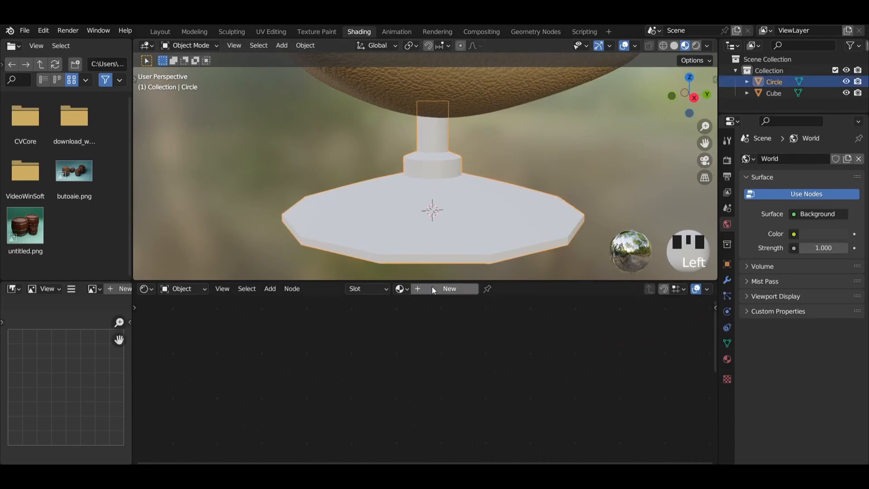
{"action": "left_click", "coordinate": [435, 288]}
{"action": "middle_click_drag", "start_coordinate": [302, 372], "coordinate": [405, 356]}
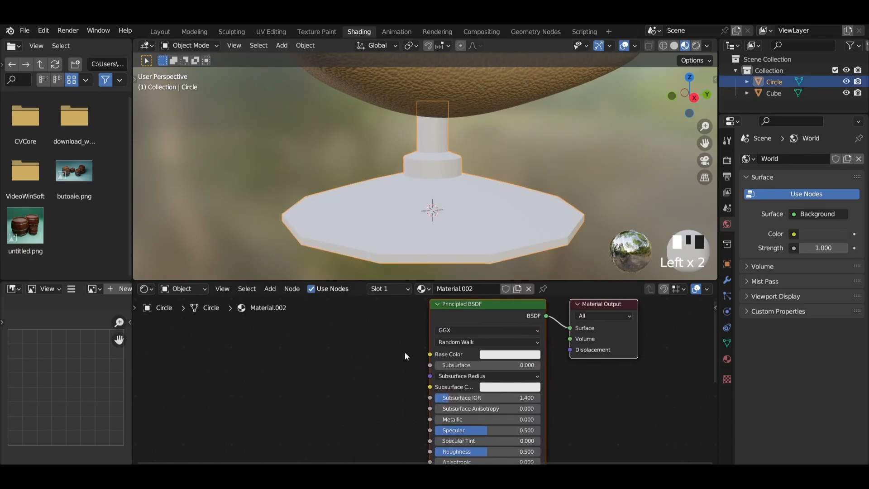
{"action": "left_click_drag", "start_coordinate": [460, 418], "coordinate": [544, 419]}
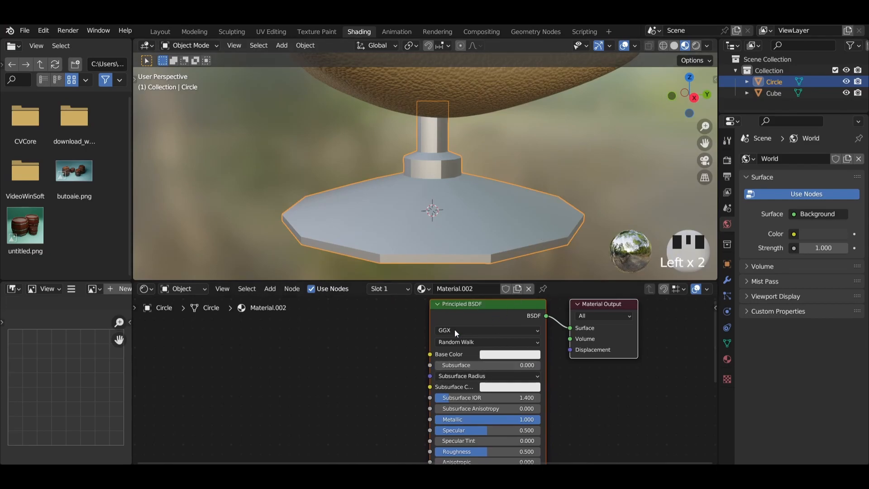
Add a Color Ramp node and connect its Color output to the Roughness input of the pedestal's Principled BSDF
{"action": "key", "text": "shift+a"}
{"action": "left_click", "coordinate": [332, 330]}
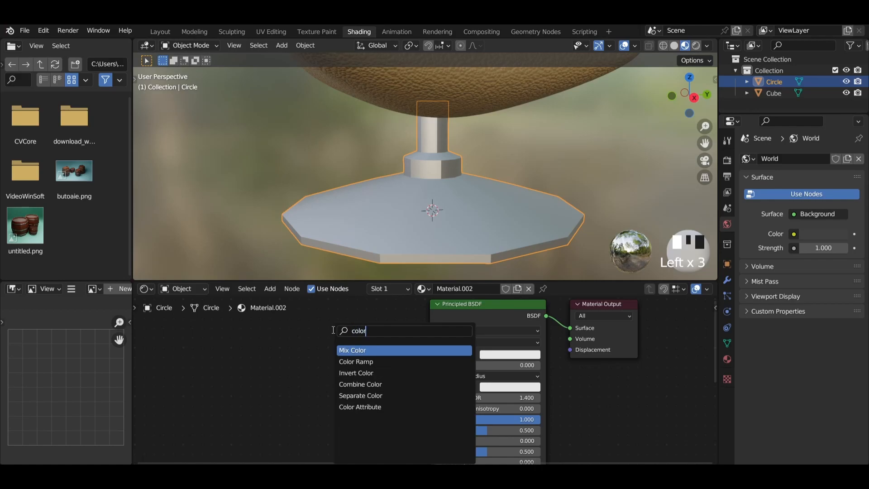
{"action": "left_click", "coordinate": [348, 363]}
{"action": "left_click", "coordinate": [304, 395]}
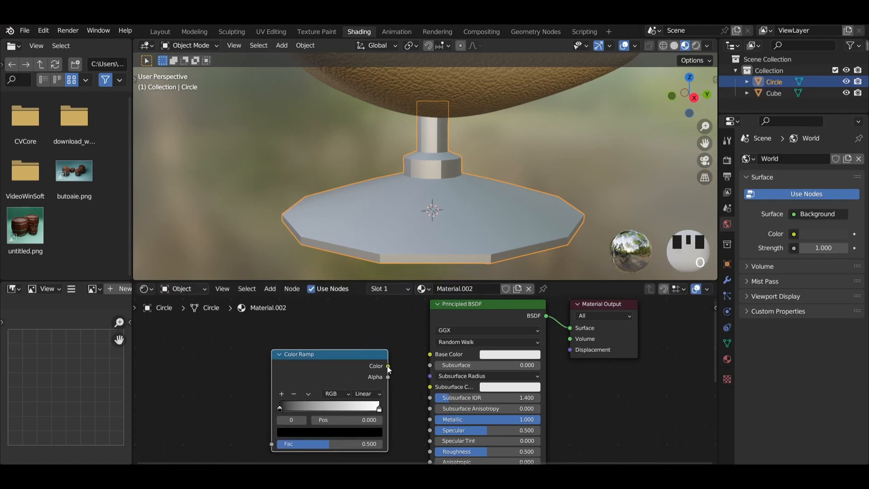
{"action": "left_click_drag", "start_coordinate": [429, 436], "coordinate": [430, 415]}
{"action": "middle_click_drag", "start_coordinate": [281, 329], "coordinate": [364, 355]}
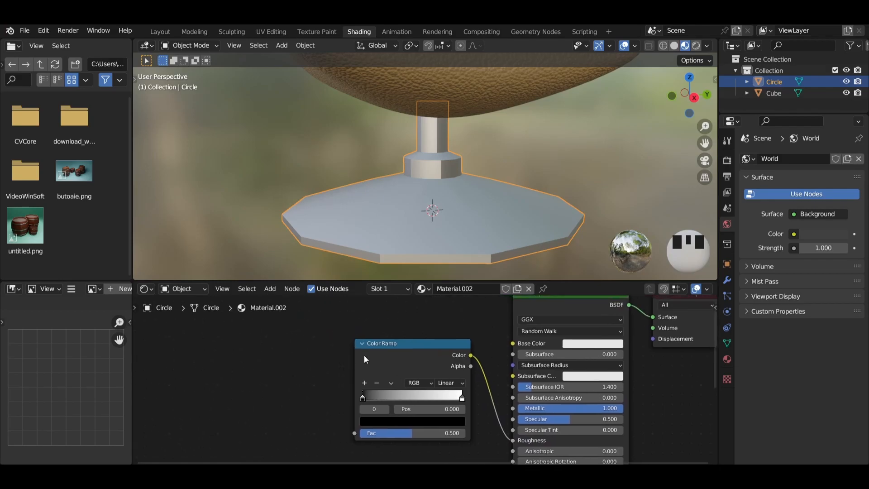
Add a Noise Texture node before the Color Ramp and connect its Fac output to the ramp's Fac input
{"action": "left_click", "coordinate": [387, 342]}
{"action": "key", "text": "shift+a"}
{"action": "left_click", "coordinate": [255, 337]}
{"action": "type", "text": "noise"}
{"action": "key", "text": "Return"}
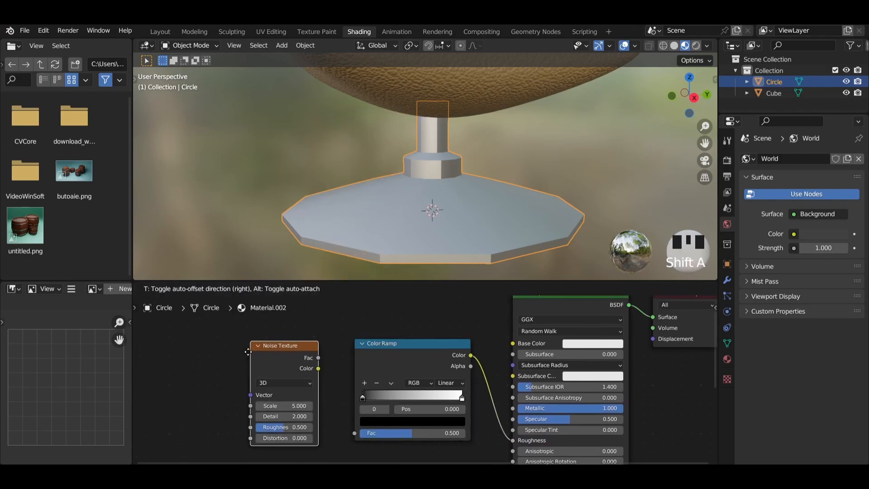
{"action": "left_click", "coordinate": [241, 353]}
{"action": "left_click_drag", "start_coordinate": [354, 433], "coordinate": [354, 433]}
Add Texture Coordinate and Mapping nodes to the Noise Texture and feed the mapping from the Object output
{"action": "middle_click_drag", "start_coordinate": [199, 363], "coordinate": [366, 331]}
{"action": "key", "text": "ctrl+t"}
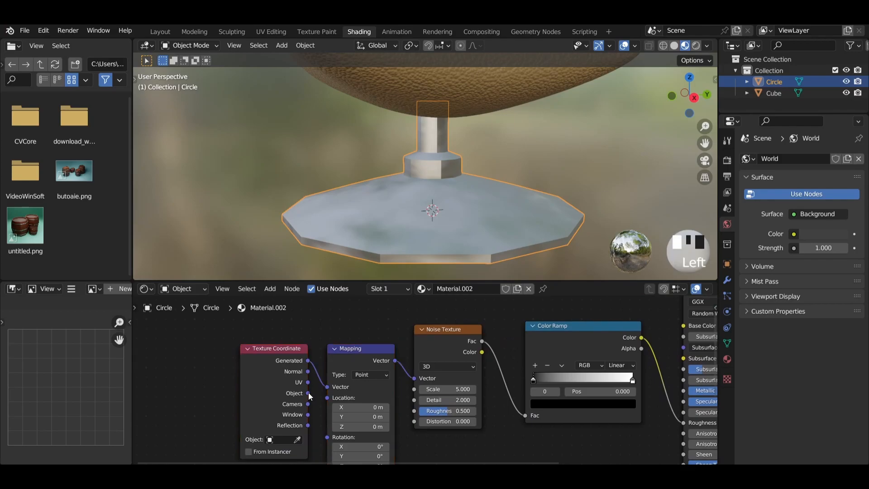
{"action": "scroll", "coordinate": [210, 376], "scroll_direction": "down", "scroll_amount": 5}
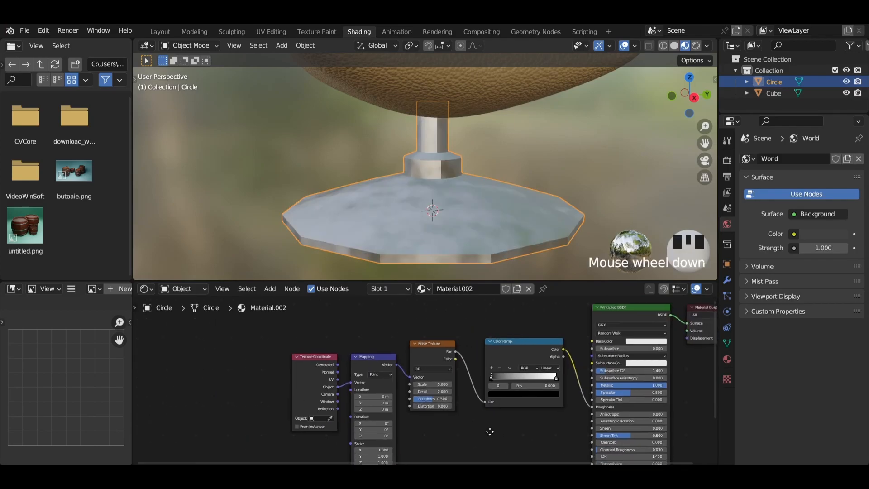
Set the Noise Texture's detail to 15, its scale to 9.9 and its roughness to about 0.753
{"action": "scroll", "coordinate": [415, 415], "scroll_direction": "up", "scroll_amount": 3}
{"action": "scroll", "coordinate": [411, 415], "scroll_direction": "up", "scroll_amount": 1}
{"action": "middle_click_drag", "start_coordinate": [415, 418], "coordinate": [379, 437]}
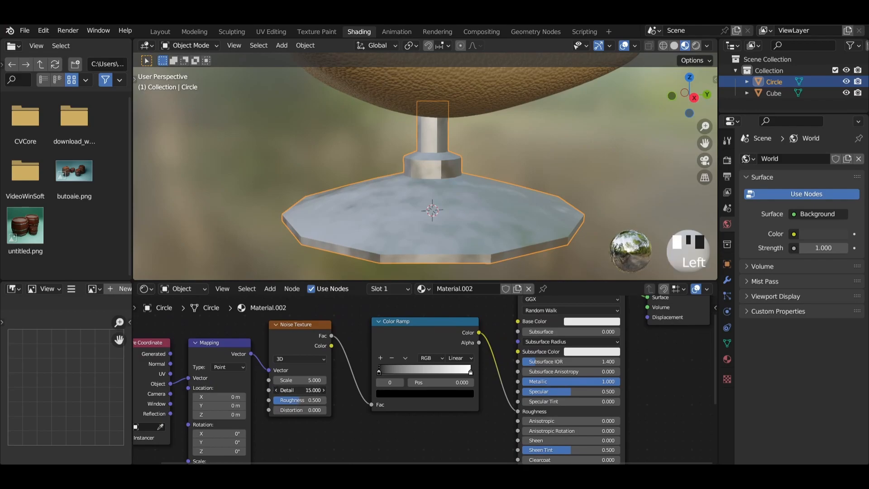
{"action": "mouse_move", "coordinate": [299, 380]}
{"action": "left_mouse_down"}
{"action": "mouse_move", "coordinate": [330, 383]}
{"action": "mouse_move", "coordinate": [299, 385]}
{"action": "left_mouse_up"}
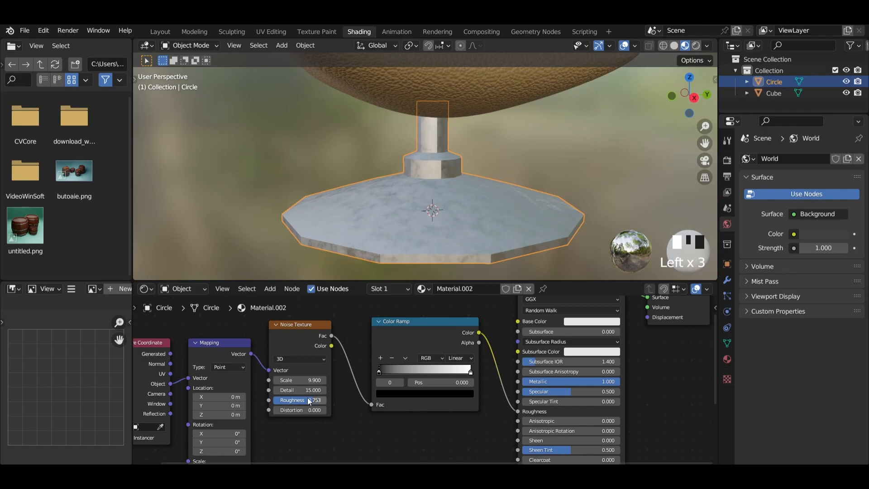
Move the Color Ramp's black stop to position 0.444 and lighten its colour to a value of about 0.116
{"action": "left_click_drag", "start_coordinate": [379, 373], "coordinate": [403, 372]}
{"action": "mouse_move", "coordinate": [471, 372]}
{"action": "left_mouse_down"}
{"action": "mouse_move", "coordinate": [436, 371]}
{"action": "mouse_move", "coordinate": [485, 374]}
{"action": "left_mouse_up"}
{"action": "left_click_drag", "start_coordinate": [411, 370], "coordinate": [419, 370]}
{"action": "left_click", "coordinate": [412, 393]}
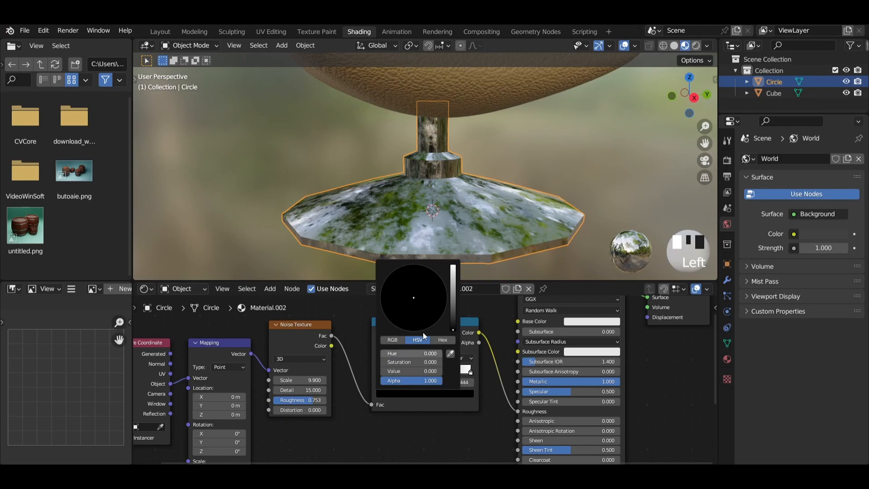
{"action": "left_click_drag", "start_coordinate": [454, 321], "coordinate": [453, 304]}
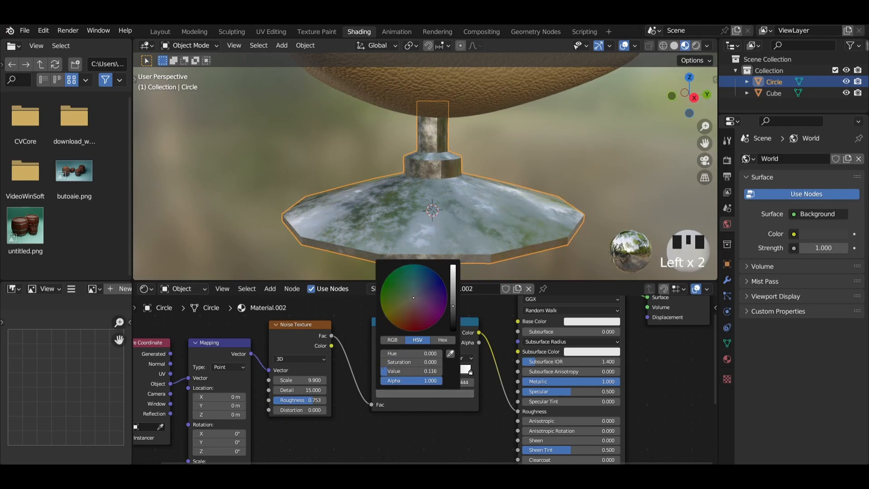
{"action": "left_click", "coordinate": [298, 131]}
{"action": "scroll", "coordinate": [519, 167], "scroll_direction": "down", "scroll_amount": 2}
{"action": "mouse_move", "coordinate": [519, 171]}
{"action": "middle_mouse_down"}
{"action": "mouse_move", "coordinate": [459, 156]}
{"action": "mouse_move", "coordinate": [524, 172]}
{"action": "middle_mouse_up"}
{"action": "scroll", "coordinate": [512, 174], "scroll_direction": "down", "scroll_amount": 3}
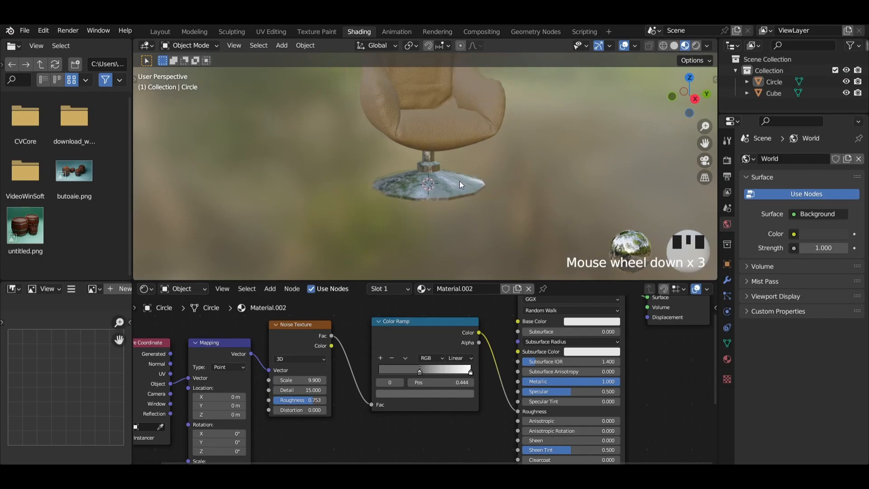
Return to the Layout workspace in Material Preview shading, add a plane under the chair and scale it up as a floor
{"action": "left_click", "coordinate": [160, 30]}
{"action": "scroll", "coordinate": [219, 73], "scroll_direction": "down", "scroll_amount": 1}
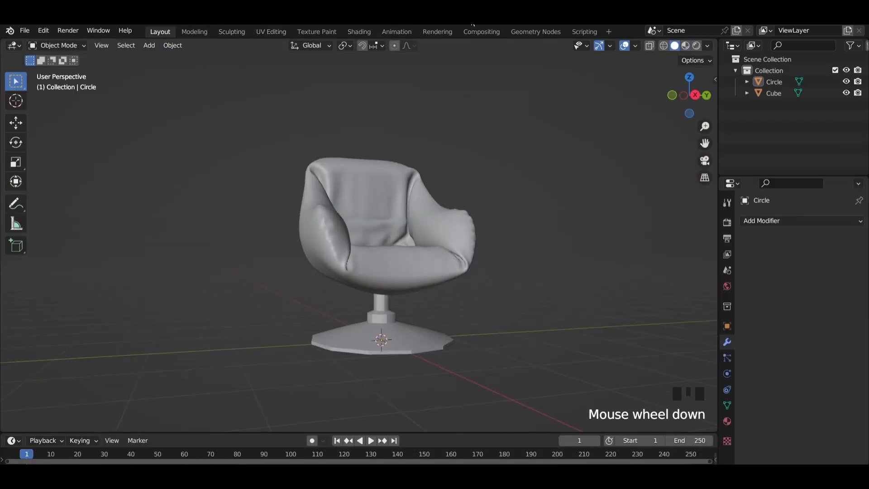
{"action": "left_click", "coordinate": [688, 46]}
{"action": "mouse_move", "coordinate": [559, 185]}
{"action": "middle_mouse_down"}
{"action": "mouse_move", "coordinate": [516, 202]}
{"action": "mouse_move", "coordinate": [525, 210]}
{"action": "middle_mouse_up"}
{"action": "key", "text": "shift+a"}
{"action": "mouse_move", "coordinate": [527, 222]}
{"action": "left_click", "coordinate": [572, 222]}
{"action": "key", "text": "s"}
{"action": "left_click", "coordinate": [576, 177]}
Extrude two adjoining edges of the floor about 6.4 m up along Z as walls and bevel the corners into a curved backdrop
{"action": "middle_click_drag", "start_coordinate": [576, 176], "coordinate": [502, 203]}
{"action": "key", "text": "Tab"}
{"action": "key", "text": "e"}
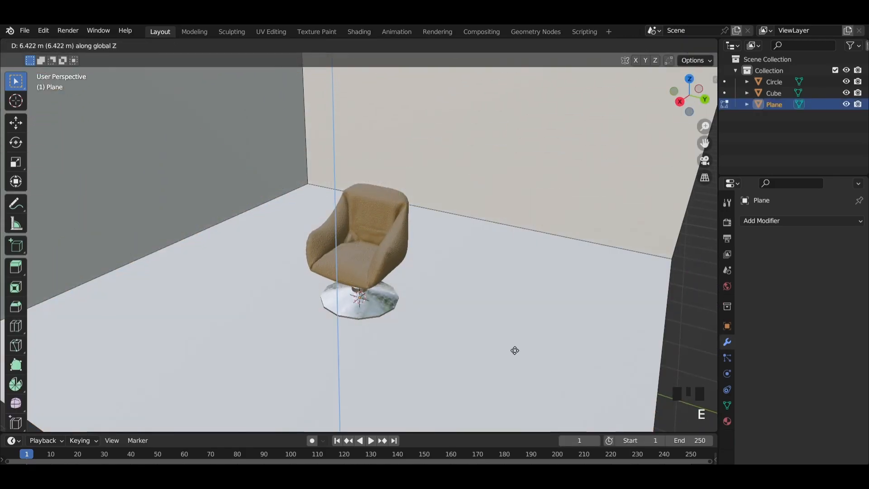
{"action": "key", "text": "ctrl+b"}
{"action": "left_click", "coordinate": [602, 235]}
{"action": "key", "text": "Tab"}
Light the Material Preview with the scene's own lights and world instead of the preview HDRI
{"action": "scroll", "coordinate": [463, 216], "scroll_direction": "up", "scroll_amount": 1}
{"action": "scroll", "coordinate": [464, 216], "scroll_direction": "down", "scroll_amount": 1}
{"action": "left_click", "coordinate": [707, 46]}
{"action": "left_click", "coordinate": [644, 99]}
{"action": "left_click", "coordinate": [645, 111]}
Add an area light, raise it along Z high above the chair and set its power to 500 W
{"action": "key", "text": "shift+a"}
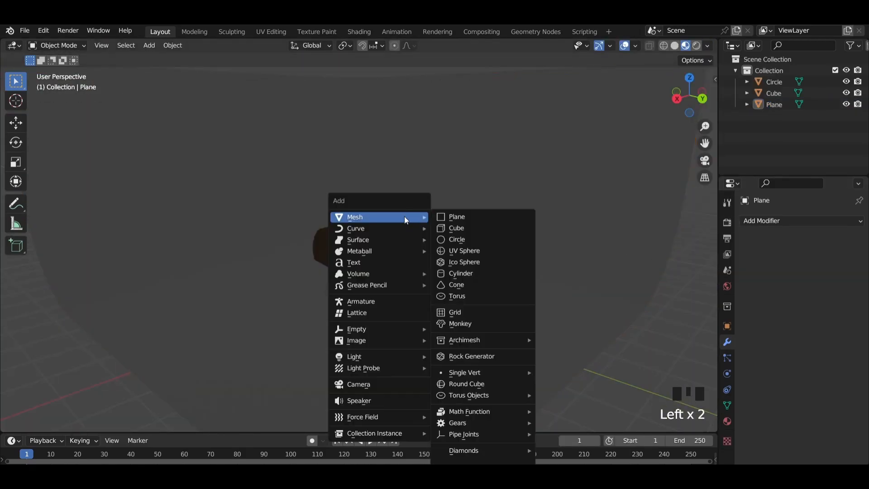
{"action": "left_click", "coordinate": [457, 391]}
{"action": "key", "text": "g"}
{"action": "key", "text": "z"}
{"action": "left_click", "coordinate": [452, 228]}
{"action": "left_click", "coordinate": [727, 373]}
{"action": "left_click", "coordinate": [823, 298]}
{"action": "type", "text": "500"}
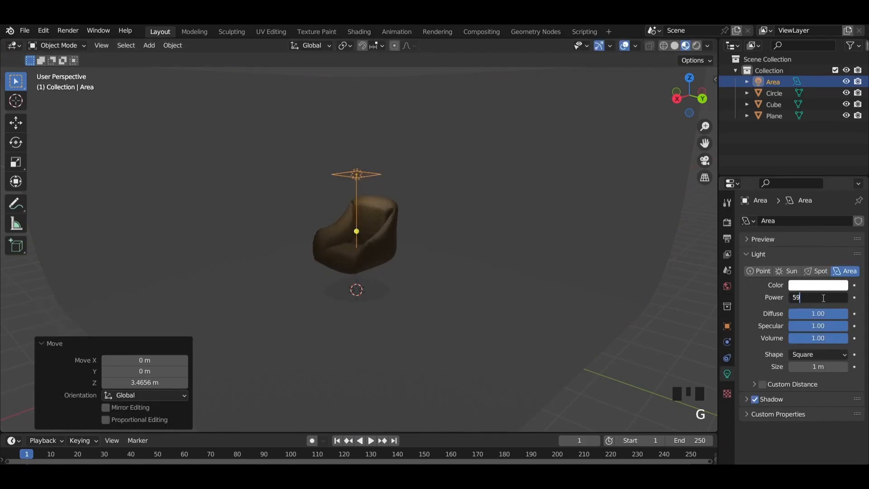
{"action": "key", "text": "Return"}
{"action": "key", "text": "g"}
{"action": "key", "text": "z"}
{"action": "left_click", "coordinate": [440, 138]}
Duplicate the overhead area light, rotate the copy to face the chair and place it beside the chair along X
{"action": "middle_click_drag", "start_coordinate": [441, 138], "coordinate": [441, 144], "text": "alt"}
{"action": "key", "text": "shift+d"}
{"action": "left_click", "coordinate": [293, 257]}
{"action": "key", "text": "r"}
{"action": "left_click", "coordinate": [242, 68]}
{"action": "key", "text": "g"}
{"action": "left_click", "coordinate": [354, 248]}
{"action": "middle_click_drag", "start_coordinate": [354, 248], "coordinate": [403, 271]}
Duplicate the overhead light again in the right view, place the copy on the chair's Y side and rotate it towards the chair
{"action": "left_click", "coordinate": [681, 105]}
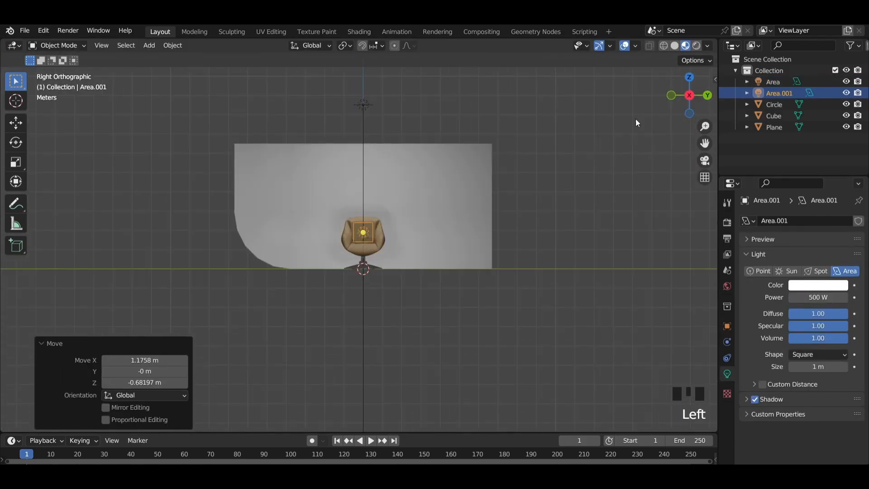
{"action": "left_click", "coordinate": [364, 106]}
{"action": "key", "text": "shift+d"}
{"action": "left_click", "coordinate": [568, 231]}
{"action": "key", "text": "r"}
{"action": "left_click", "coordinate": [525, 267]}
Colour the Y-side area light pinkish red and the X-side area light yellow
{"action": "left_click", "coordinate": [818, 285]}
{"action": "left_click_drag", "start_coordinate": [792, 188], "coordinate": [791, 204]}
{"action": "middle_click_drag", "start_coordinate": [573, 179], "coordinate": [494, 218]}
{"action": "left_click", "coordinate": [189, 289]}
{"action": "left_click", "coordinate": [818, 285]}
{"action": "left_click_drag", "start_coordinate": [787, 189], "coordinate": [761, 207]}
Enable Ambient Occlusion, Bloom, Screen Space Reflections and Motion Blur for the Eevee render
{"action": "left_click", "coordinate": [727, 223]}
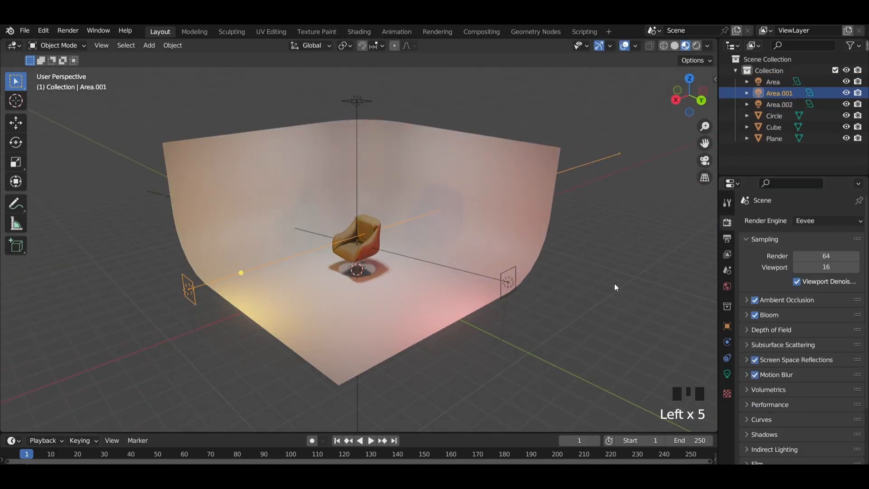
{"action": "left_click", "coordinate": [607, 295]}
Add a camera to the scene and turn on locking the camera to the view
{"action": "scroll", "coordinate": [470, 277], "scroll_direction": "up", "scroll_amount": 2}
{"action": "middle_click_drag", "start_coordinate": [457, 280], "coordinate": [454, 270]}
{"action": "key", "text": "shift+a"}
{"action": "left_click", "coordinate": [458, 304]}
{"action": "left_click", "coordinate": [716, 79]}
{"action": "left_click", "coordinate": [711, 130]}
{"action": "left_click", "coordinate": [651, 217]}
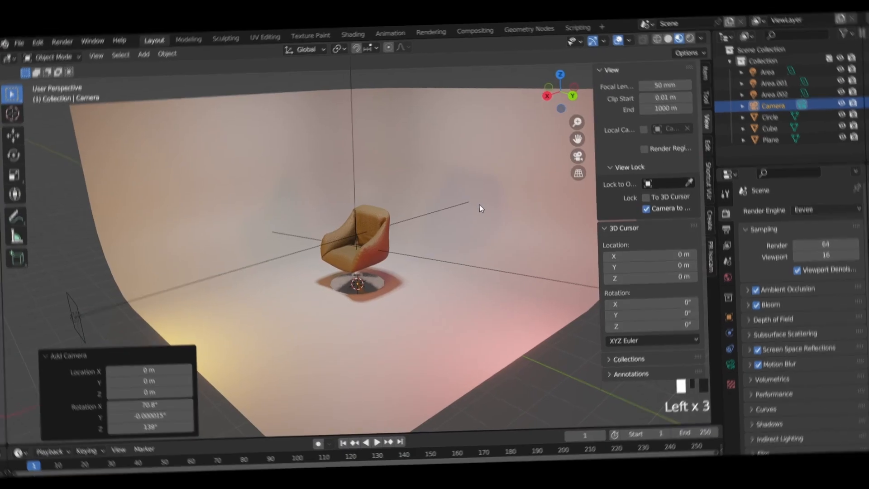